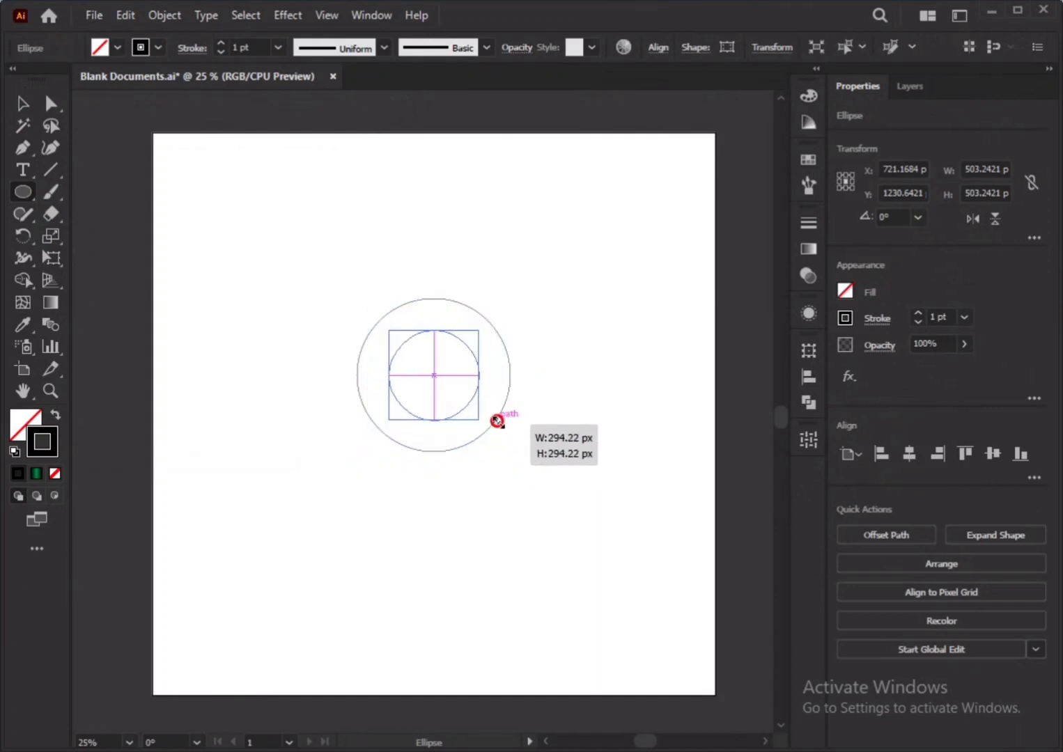
# Duplicate the inner circle in place and enlarge the copy proportionally to about 399 px so it touches the outer circle's top
pyautogui.click(27, 106)
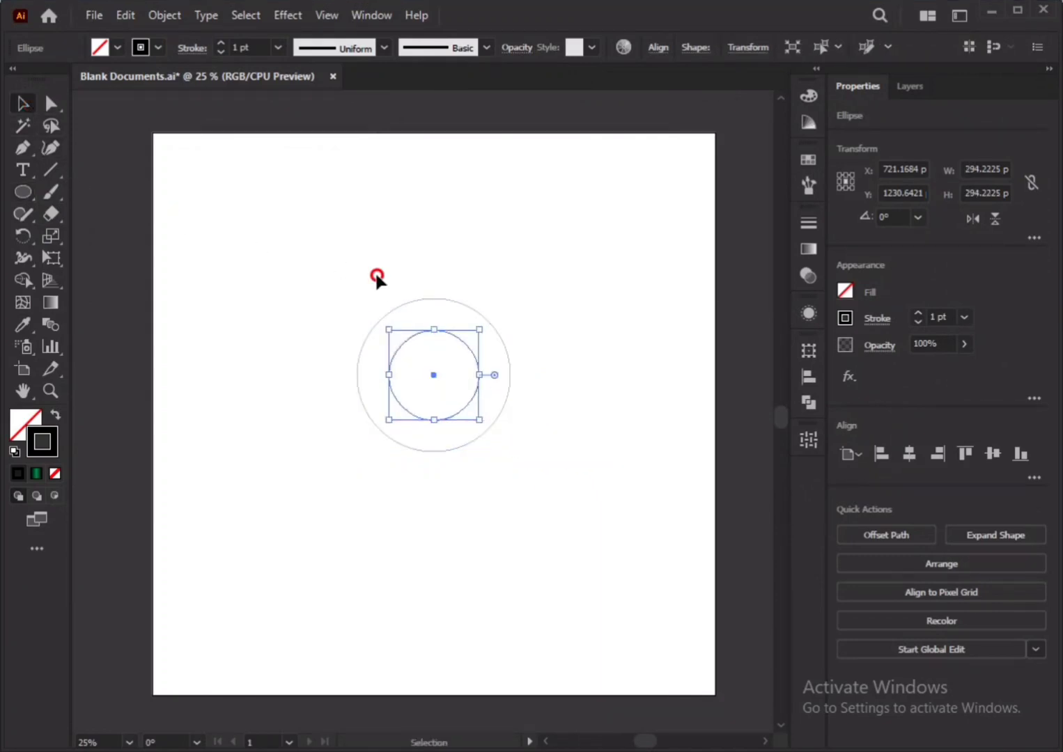
pyautogui.click(375, 278)
pyautogui.click(469, 400)
pyautogui.press('a')
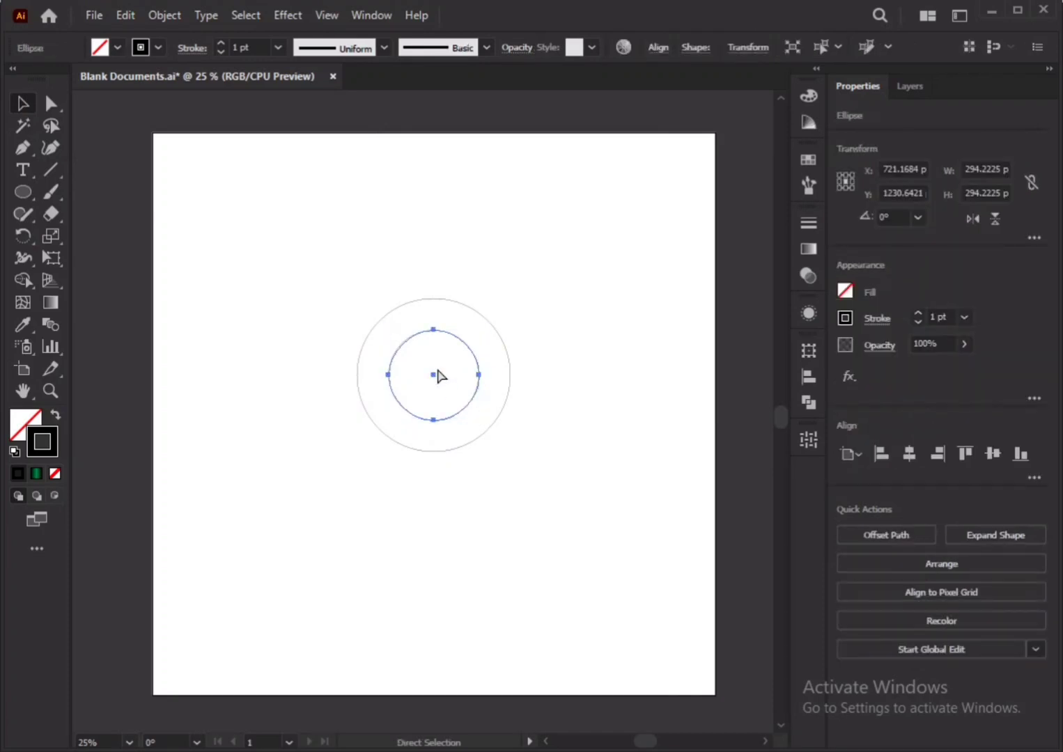
pyautogui.press('v')
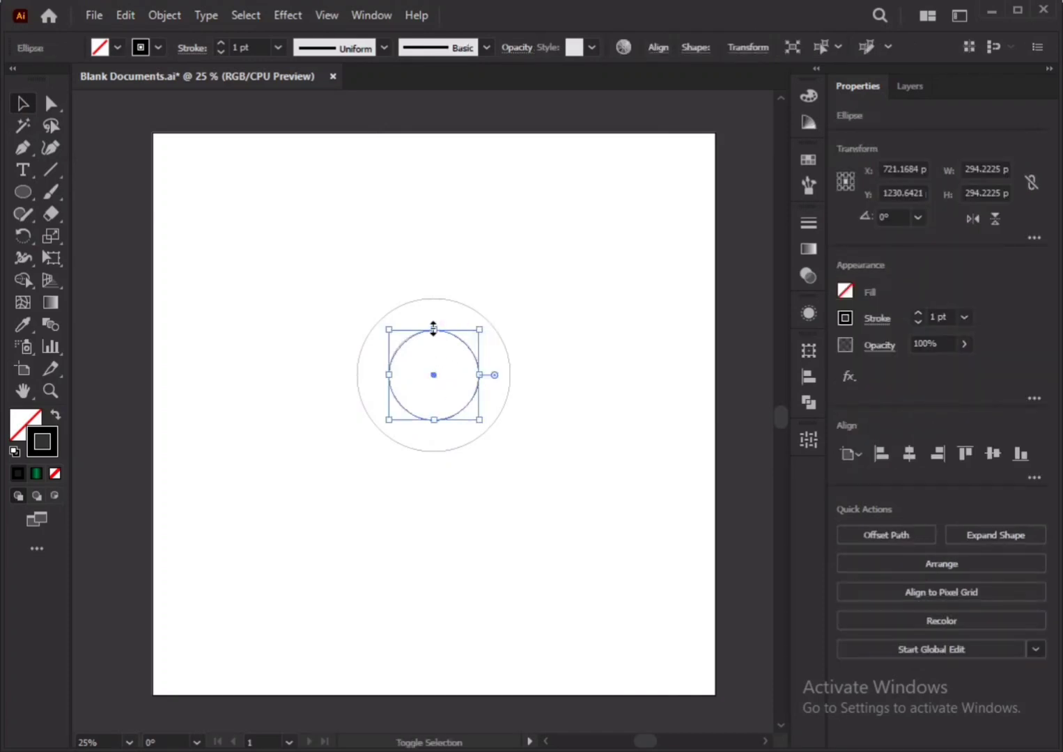
pyautogui.moveTo(434, 325); pyautogui.dragTo(432, 298)
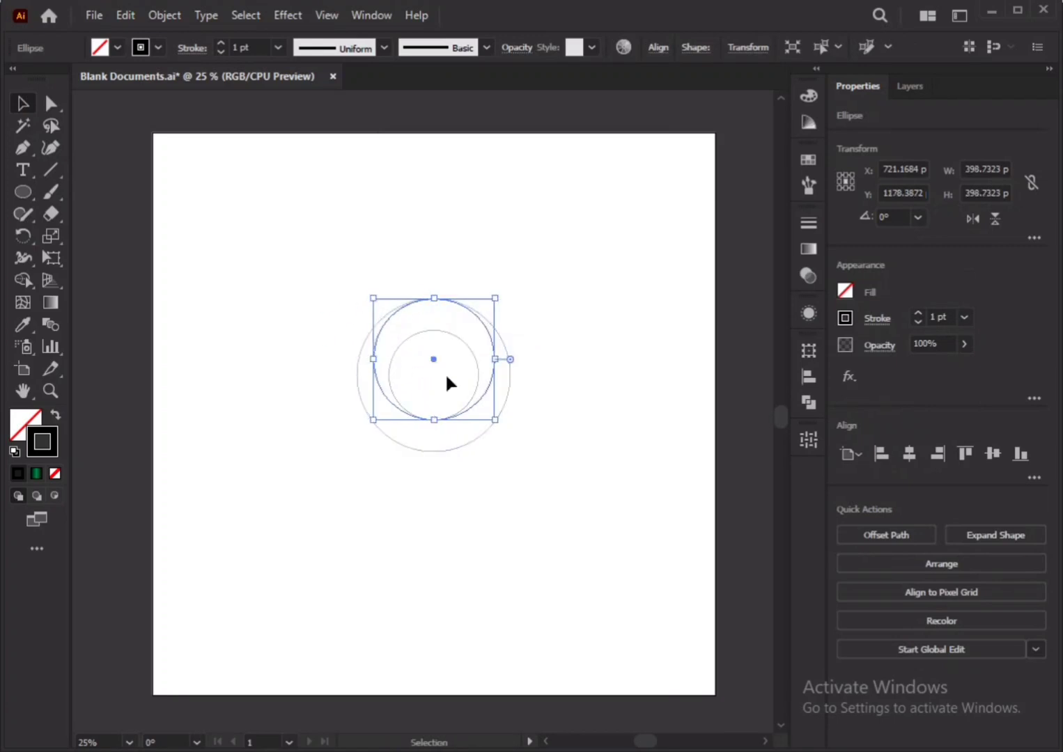
# Add two more in-place copies of the inner circle, enlarged to touch the outer circle's bottom and left edges respectively
pyautogui.click(458, 341)
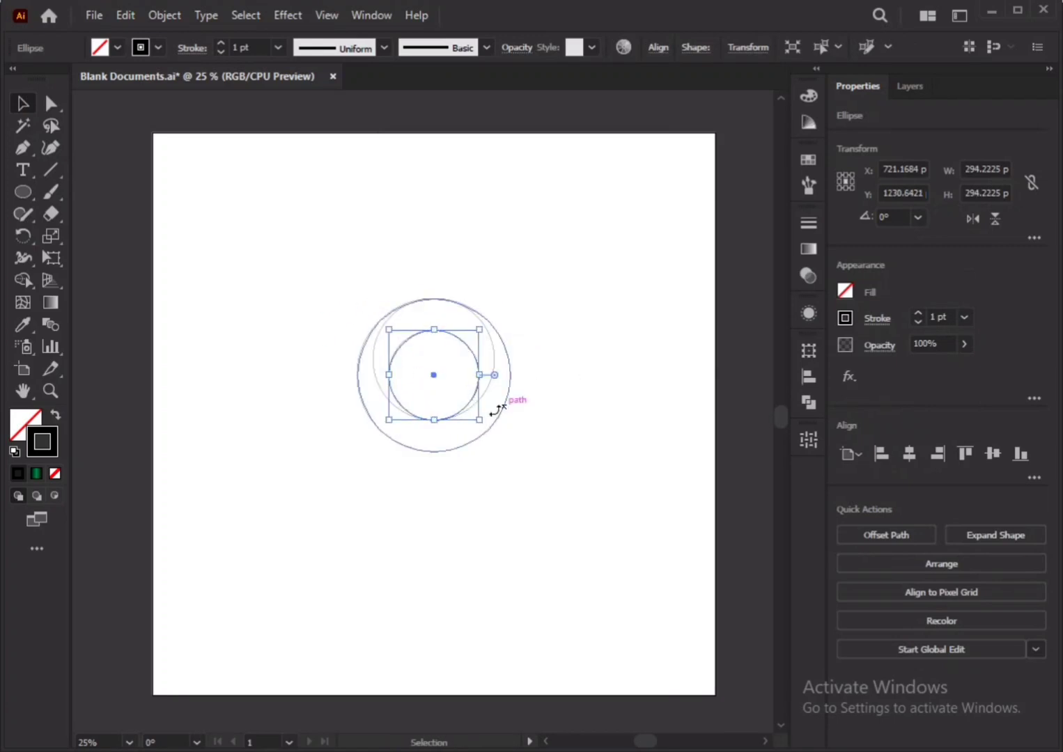
pyautogui.moveTo(433, 421); pyautogui.dragTo(437, 452)
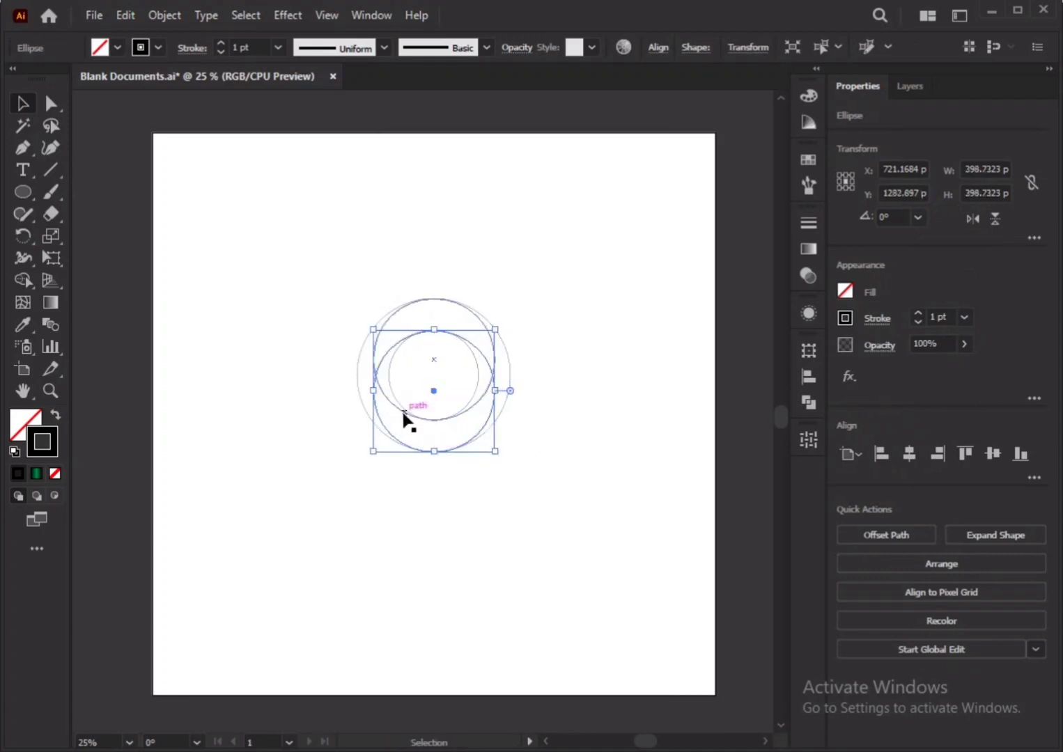
pyautogui.click(390, 375)
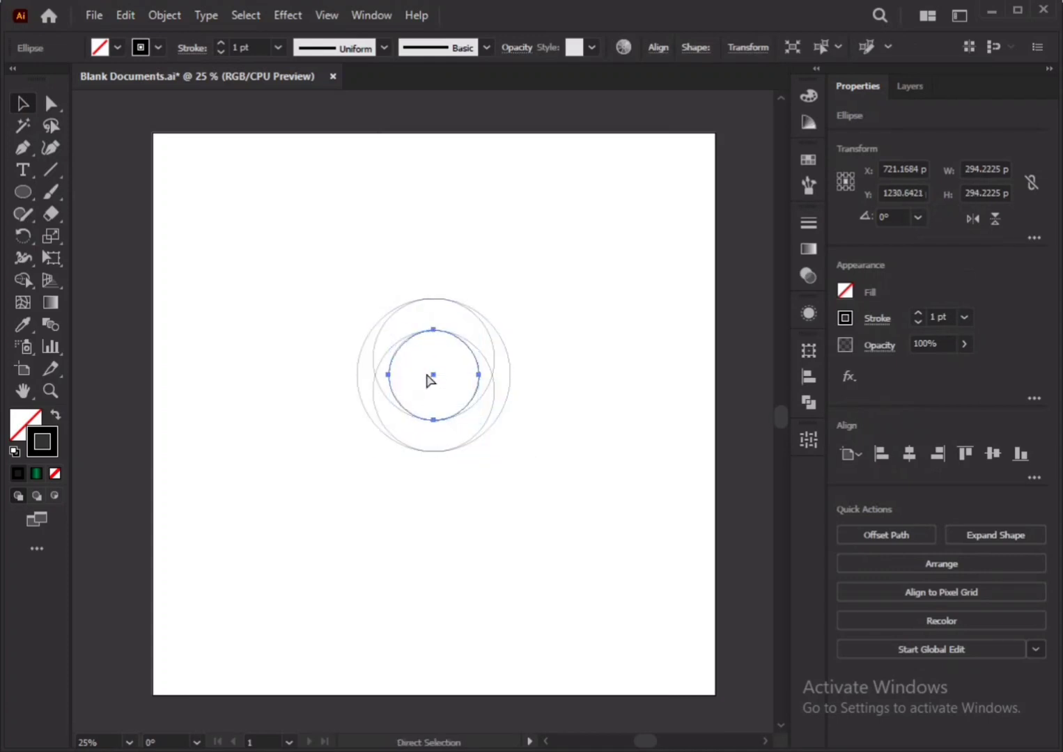
pyautogui.hotkey('ctrl', 'f')
pyautogui.moveTo(388, 375); pyautogui.dragTo(358, 367)
pyautogui.click(325, 315)
# Group all the circles and move the group straight up on the artboard
pyautogui.press('a')
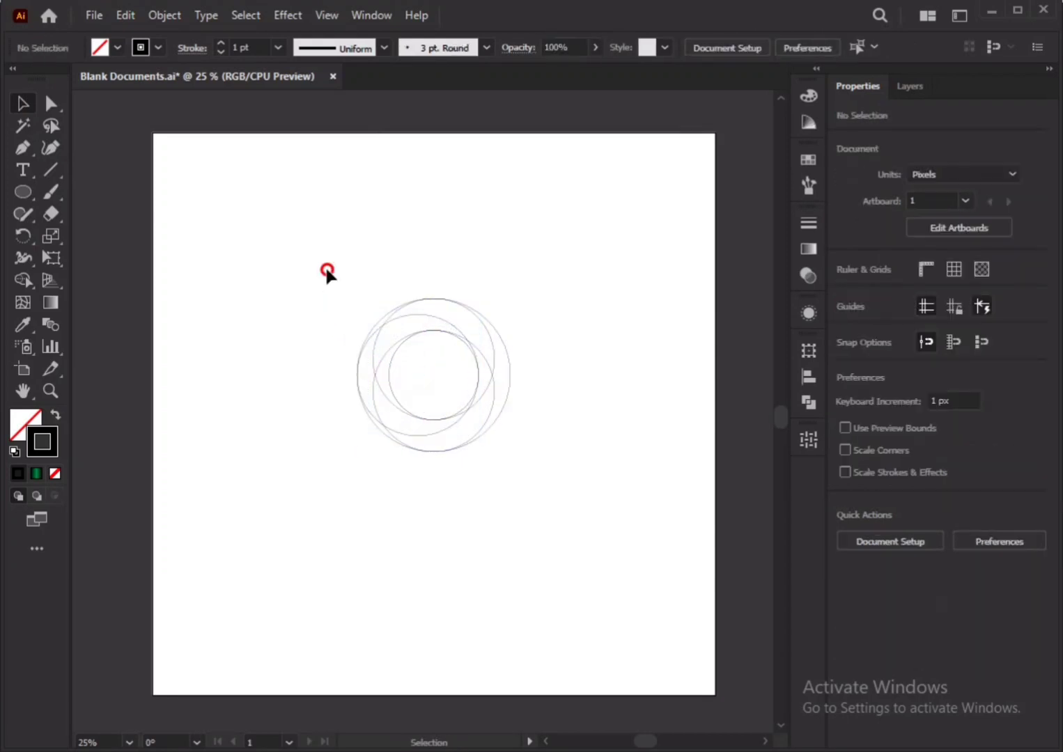
pyautogui.moveTo(327, 273); pyautogui.dragTo(550, 463)
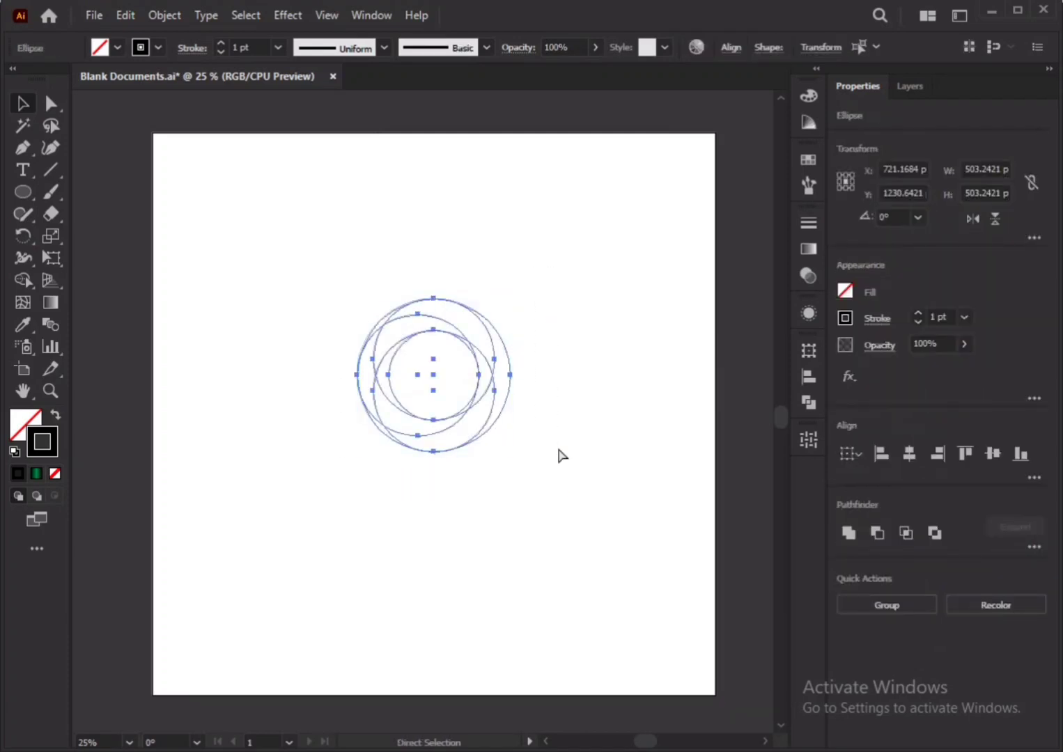
pyautogui.hotkey('ctrl', 'g')
pyautogui.press('v')
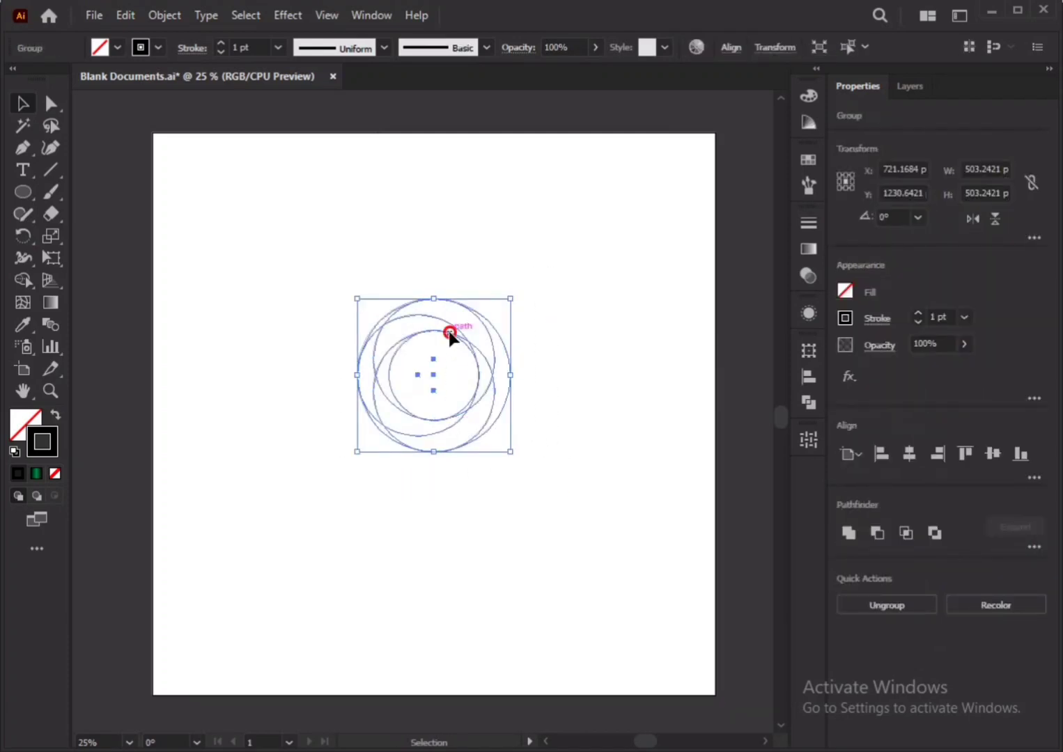
pyautogui.moveTo(449, 337); pyautogui.dragTo(450, 261)
pyautogui.click(592, 296)
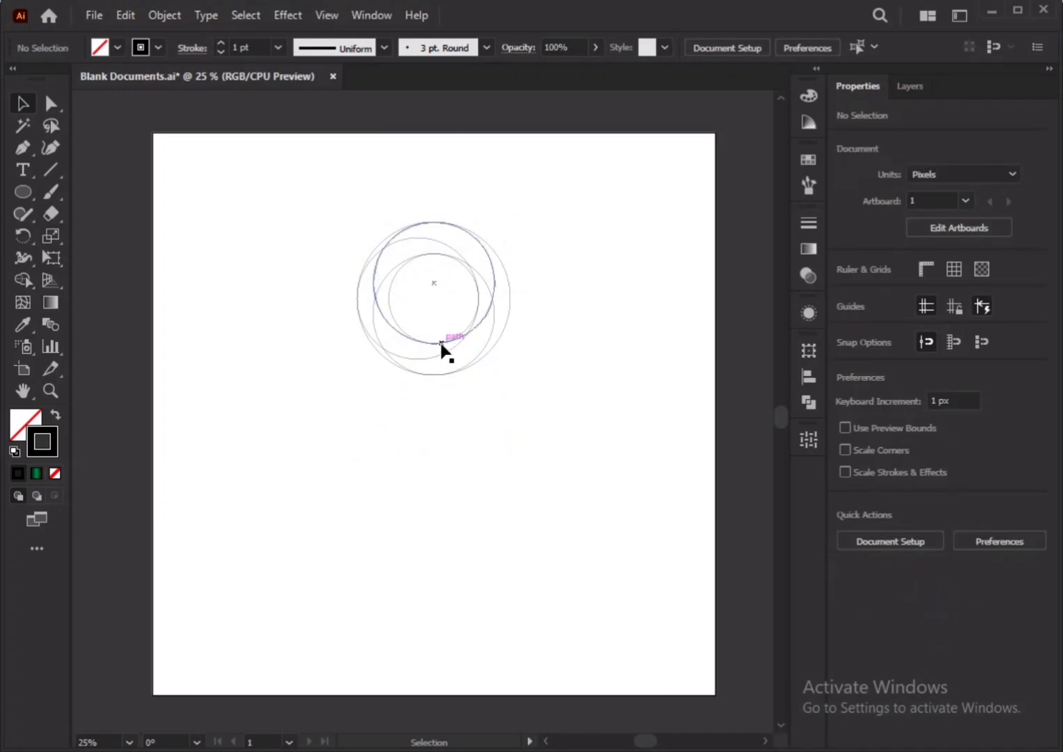
# Duplicate the circle group directly below so the two rings overlap by the ring width, and flip the copy horizontally
pyautogui.moveTo(440, 344); pyautogui.dragTo(440, 467)
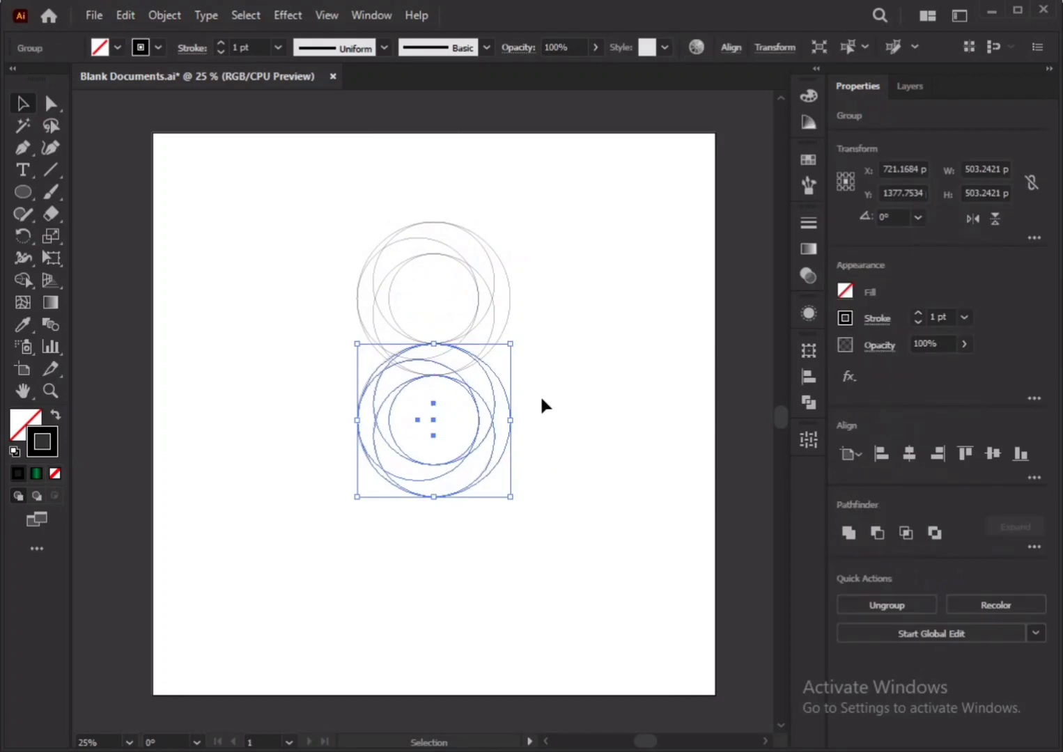
pyautogui.click(975, 220)
pyautogui.click(326, 273)
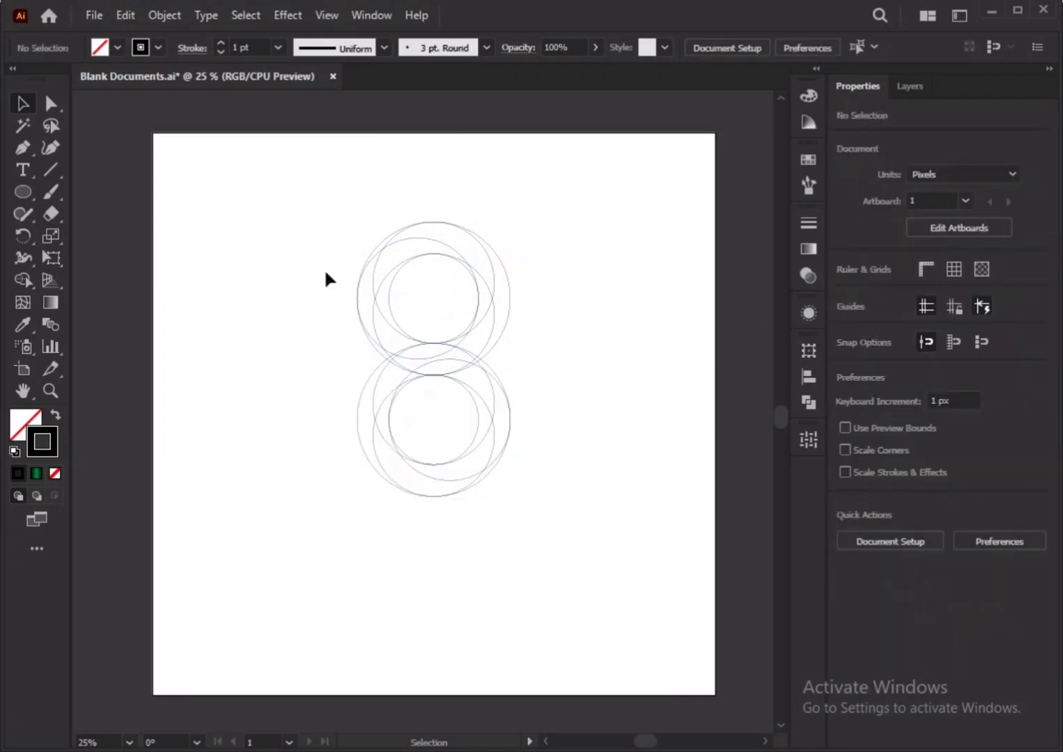
# Remove the stroke from both circle groups and merge regions with Shape Builder into a black S-shaped band across the middle overlap
pyautogui.moveTo(320, 221); pyautogui.dragTo(550, 541)
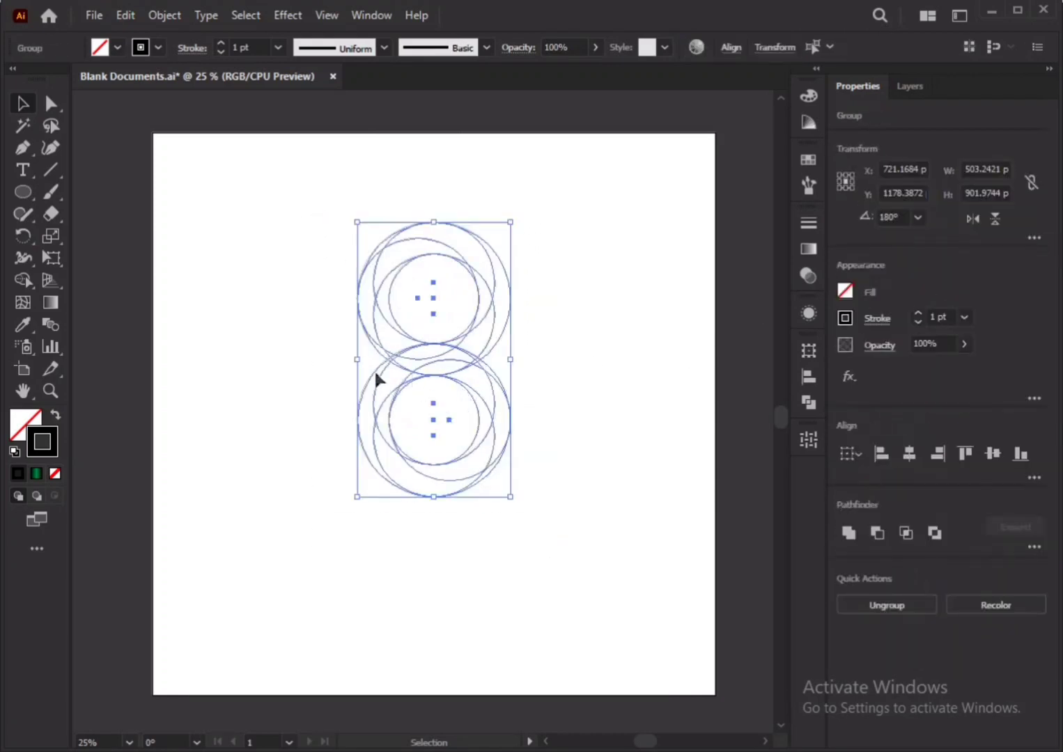
pyautogui.click(55, 473)
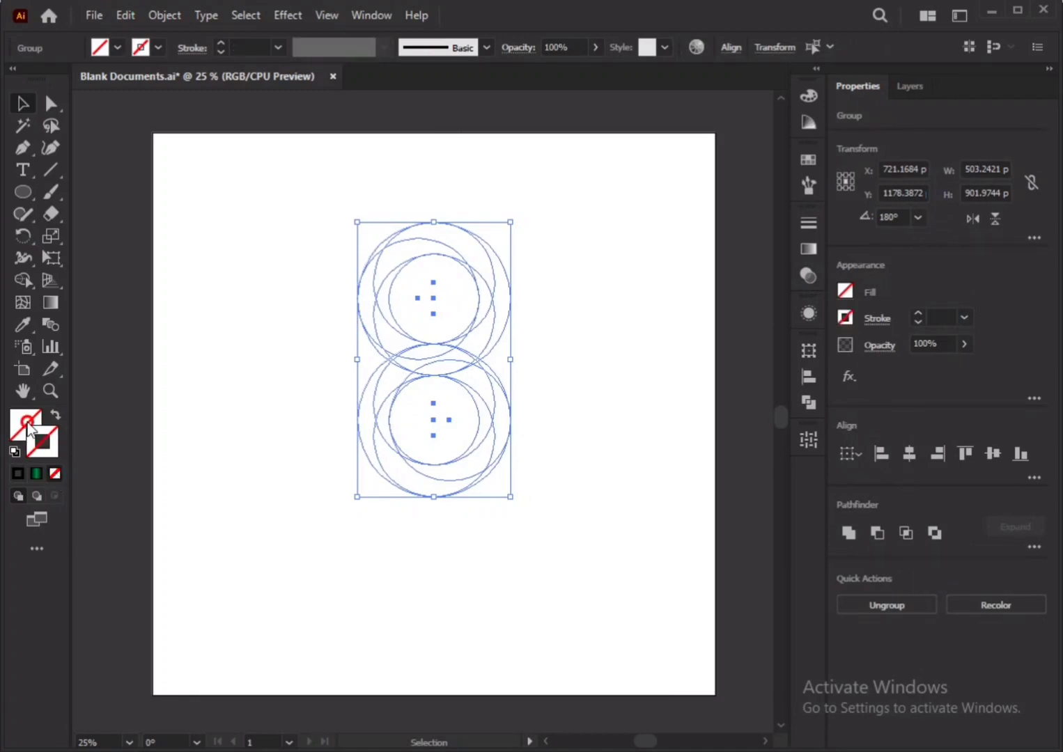
pyautogui.click(28, 425)
pyautogui.click(23, 279)
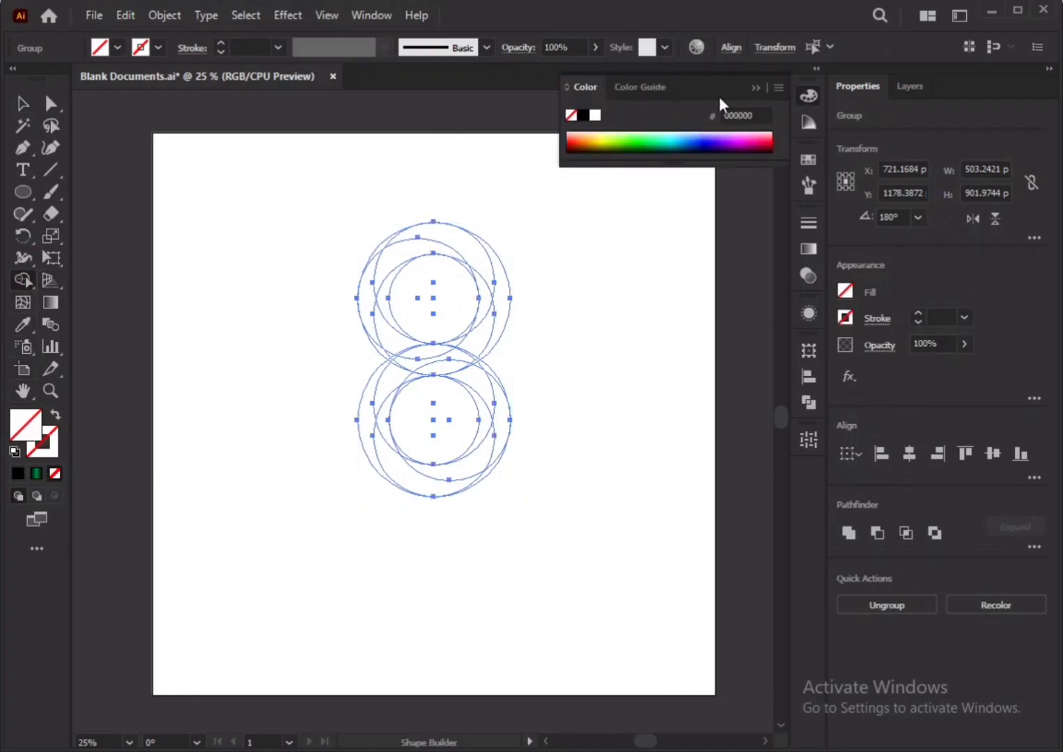
pyautogui.click(755, 88)
pyautogui.click(805, 162)
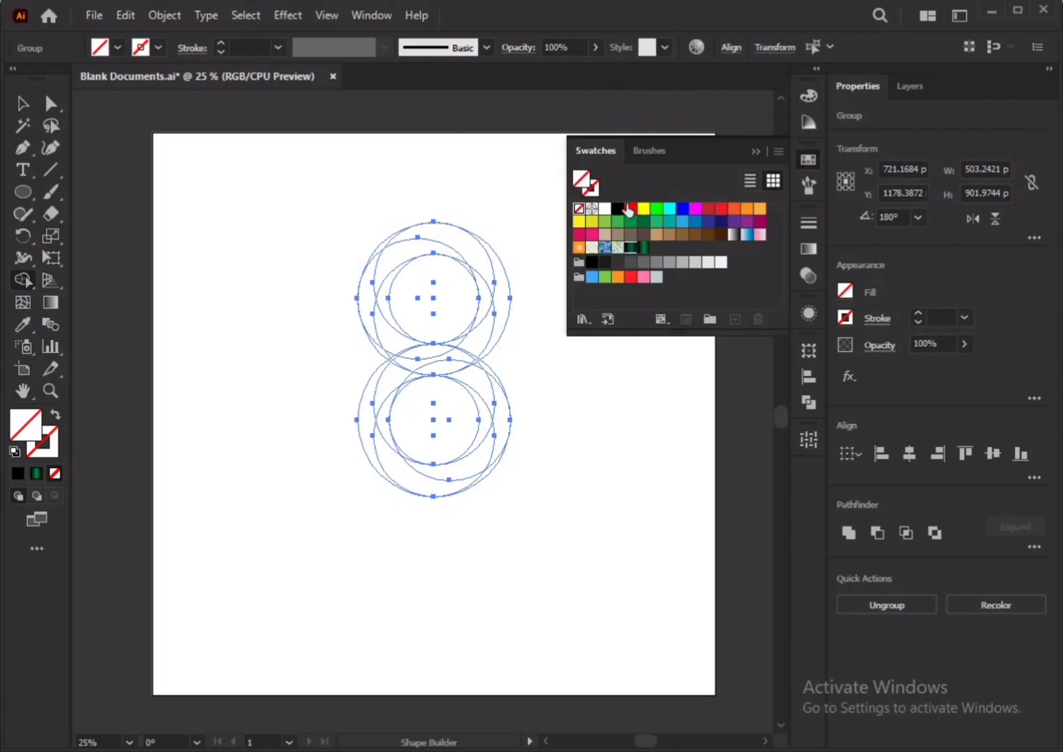
pyautogui.click(616, 208)
pyautogui.click(754, 152)
pyautogui.scroll(1, 454, 240)
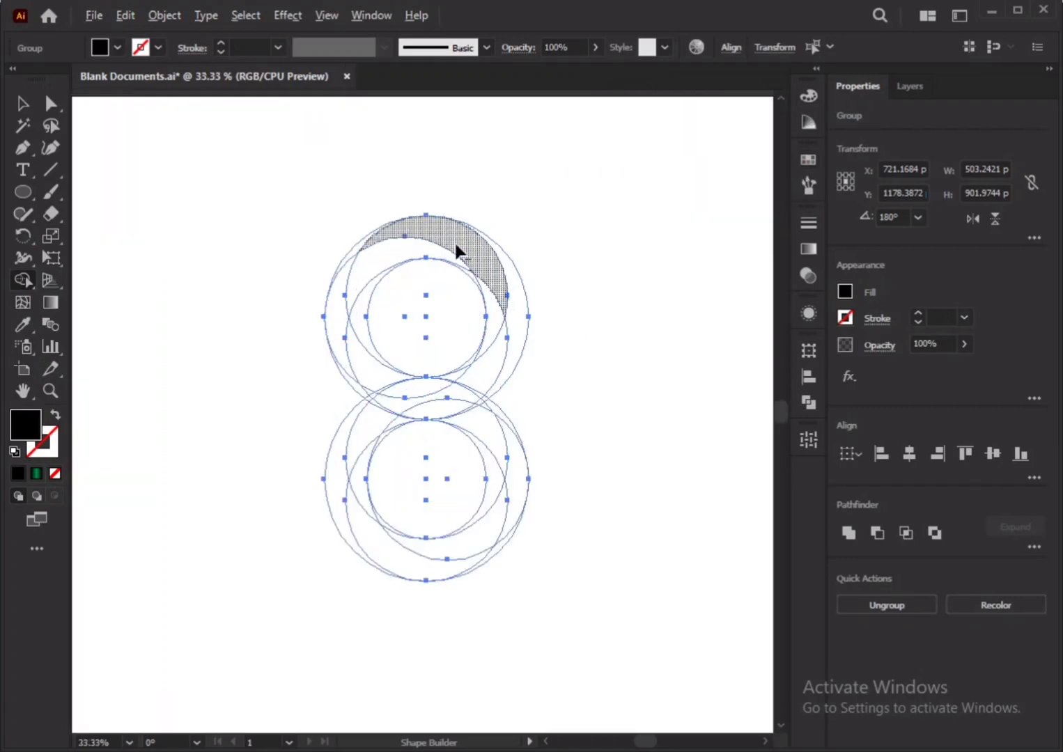
pyautogui.scroll(1, 446, 416)
pyautogui.scroll(-1, 441, 404)
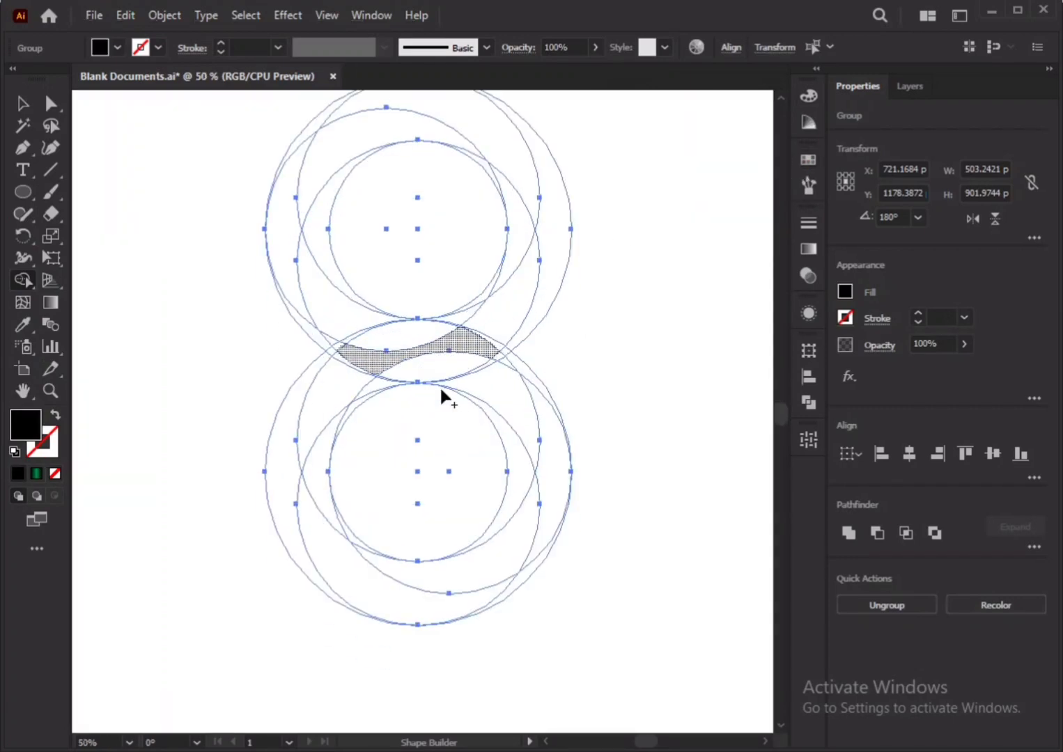
pyautogui.moveTo(279, 491)
pyautogui.mouseDown()
pyautogui.moveTo(310, 396)
pyautogui.moveTo(346, 370)
pyautogui.moveTo(486, 337)
pyautogui.moveTo(551, 271)
pyautogui.mouseUp()
# Merge the leftover slivers around the middle crossing into the black band so both of its edges run smoothly
pyautogui.scroll(3, 484, 338)
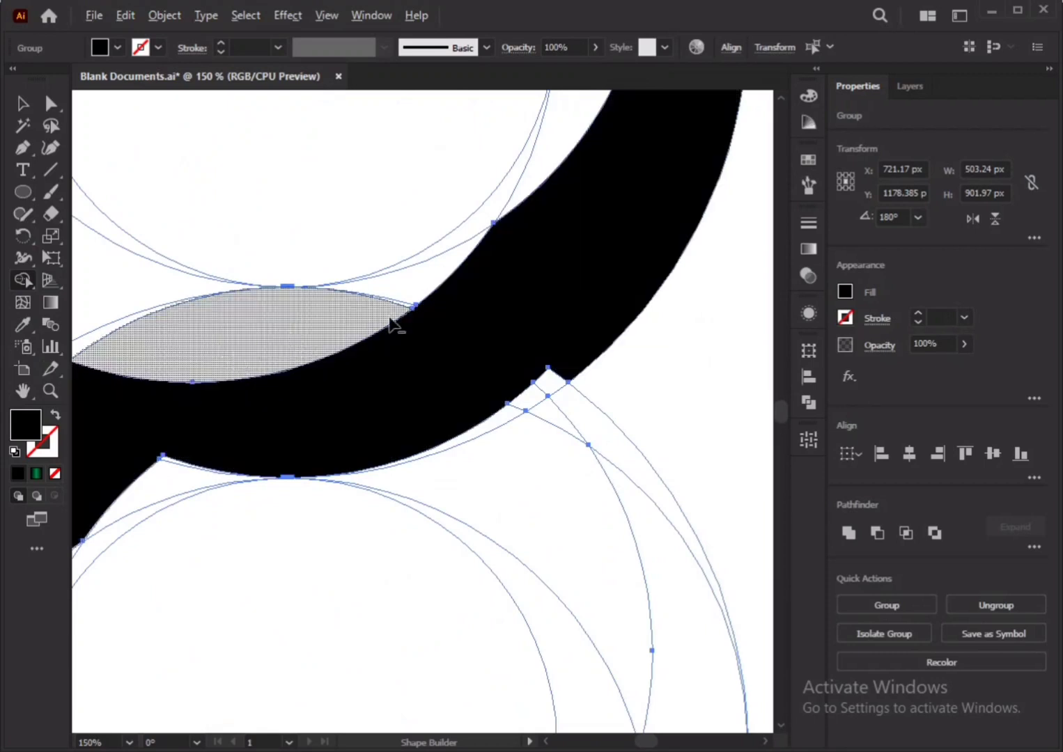
pyautogui.scroll(-2, 401, 321)
pyautogui.moveTo(166, 355)
pyautogui.mouseDown()
pyautogui.moveTo(202, 339)
pyautogui.moveTo(312, 346)
pyautogui.mouseUp()
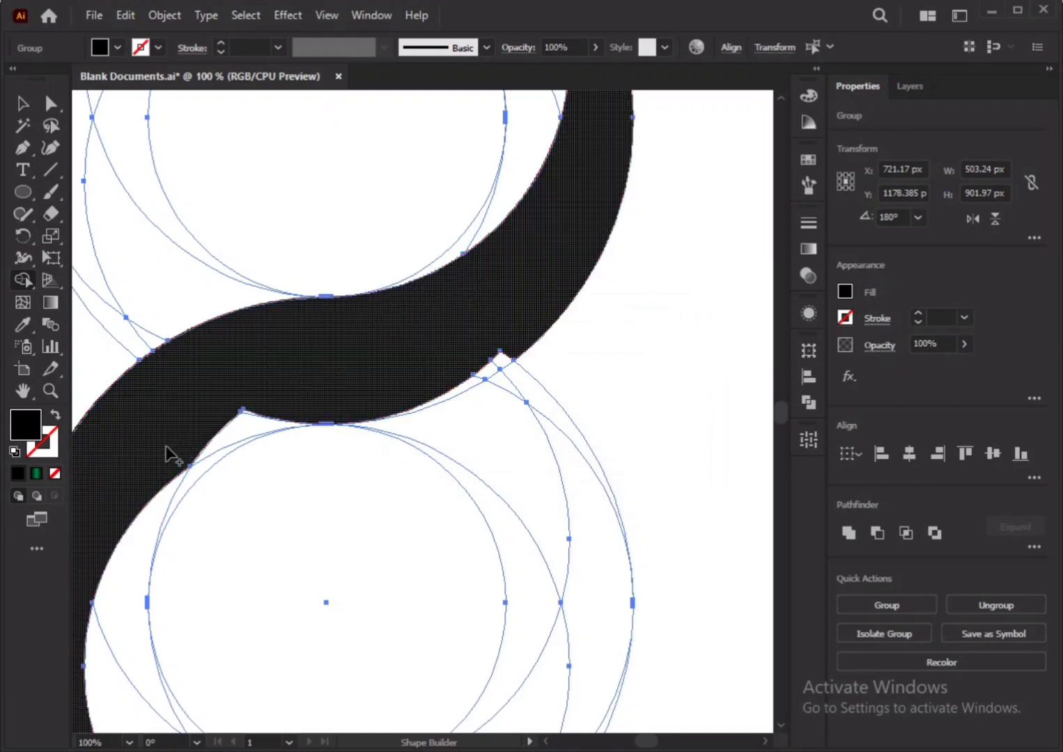
pyautogui.moveTo(199, 438); pyautogui.dragTo(273, 415)
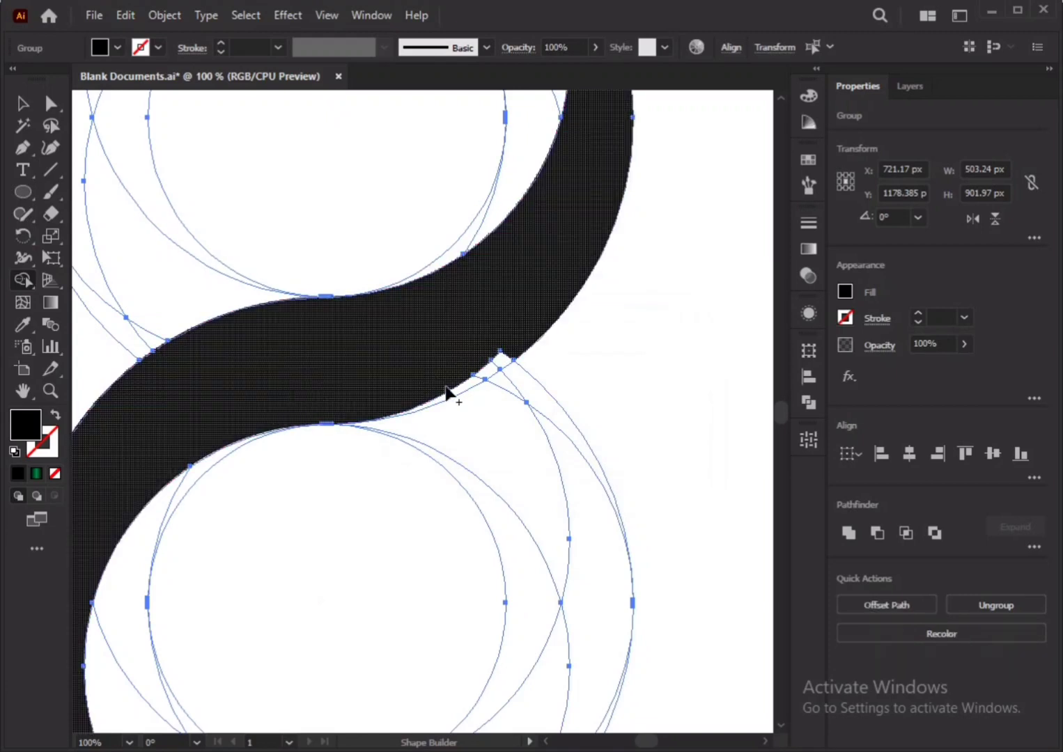
pyautogui.scroll(1, 442, 390)
pyautogui.moveTo(451, 389); pyautogui.dragTo(578, 310)
pyautogui.moveTo(522, 346); pyautogui.dragTo(493, 378)
pyautogui.scroll(-4, 425, 335)
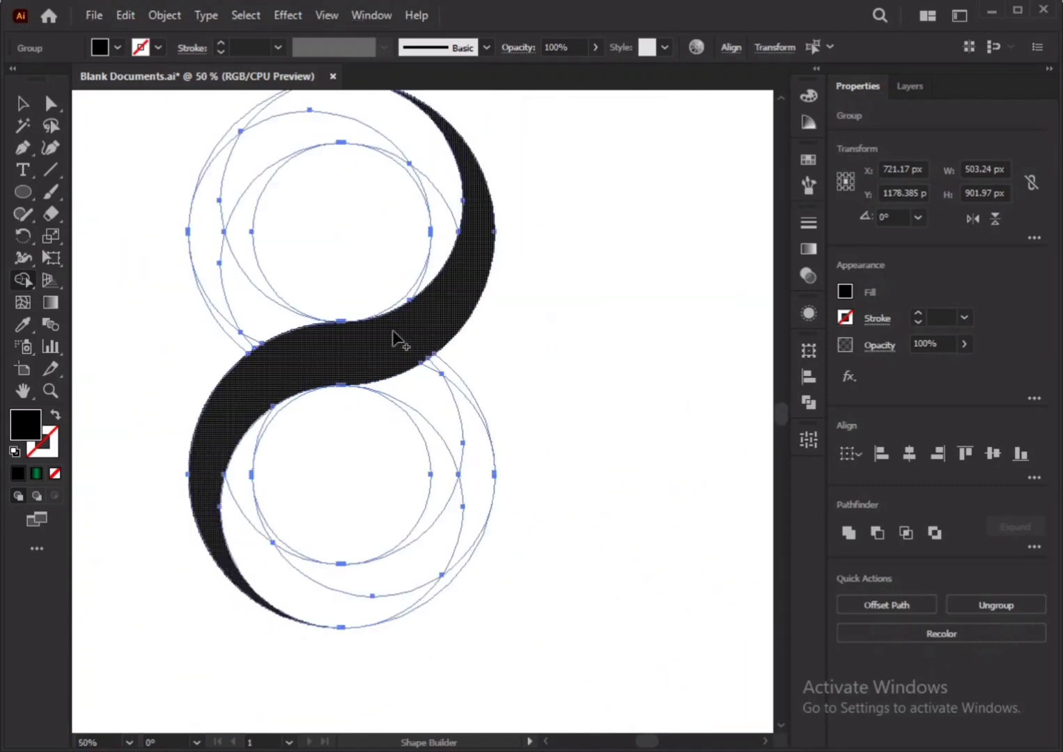
pyautogui.scroll(3, 248, 426)
pyautogui.scroll(-3, 258, 425)
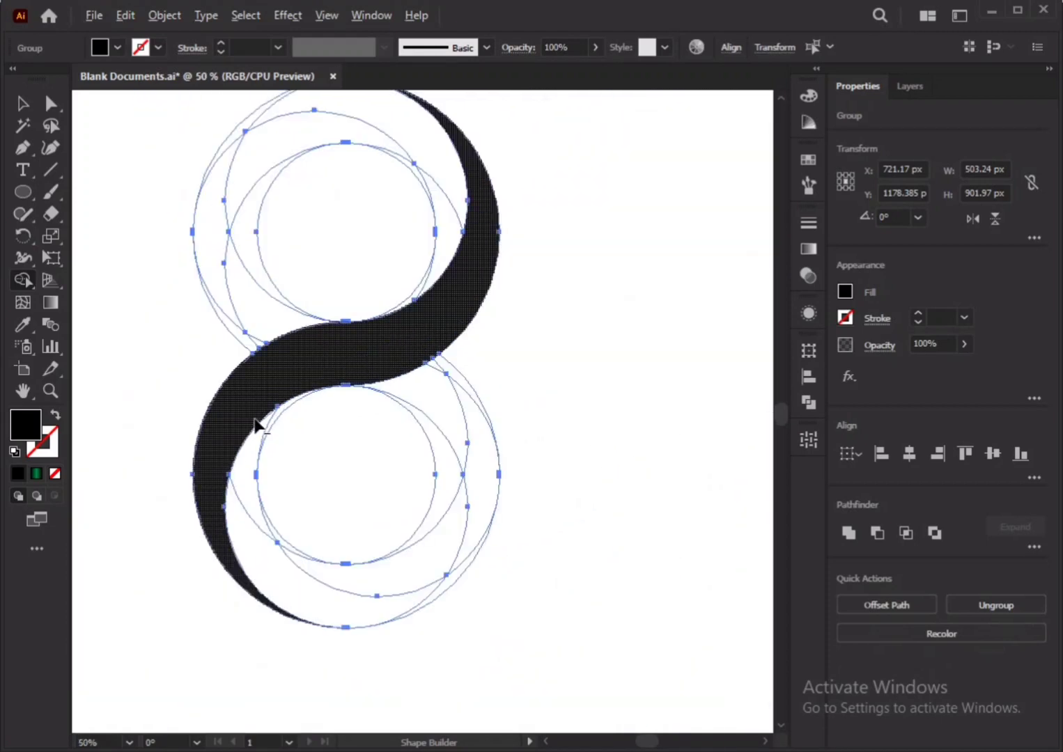
pyautogui.scroll(2, 311, 396)
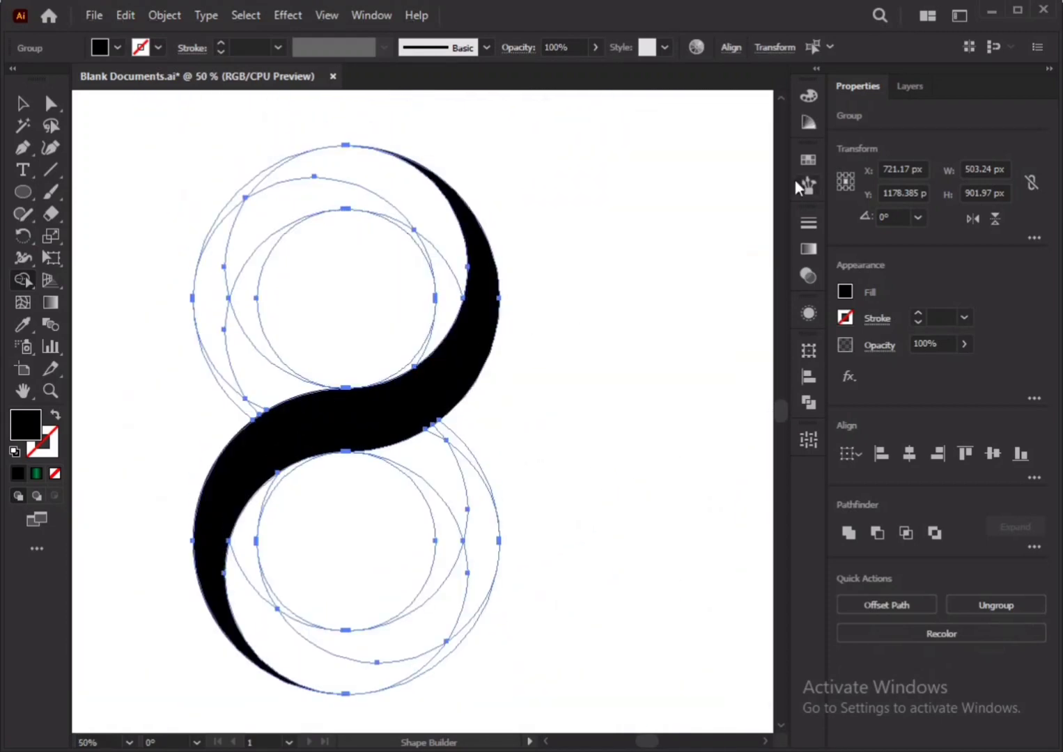
# Merge the regions inside the upper ring next to the black band into a red crescent, including the sliver at its outer left
pyautogui.click(805, 159)
pyautogui.click(630, 208)
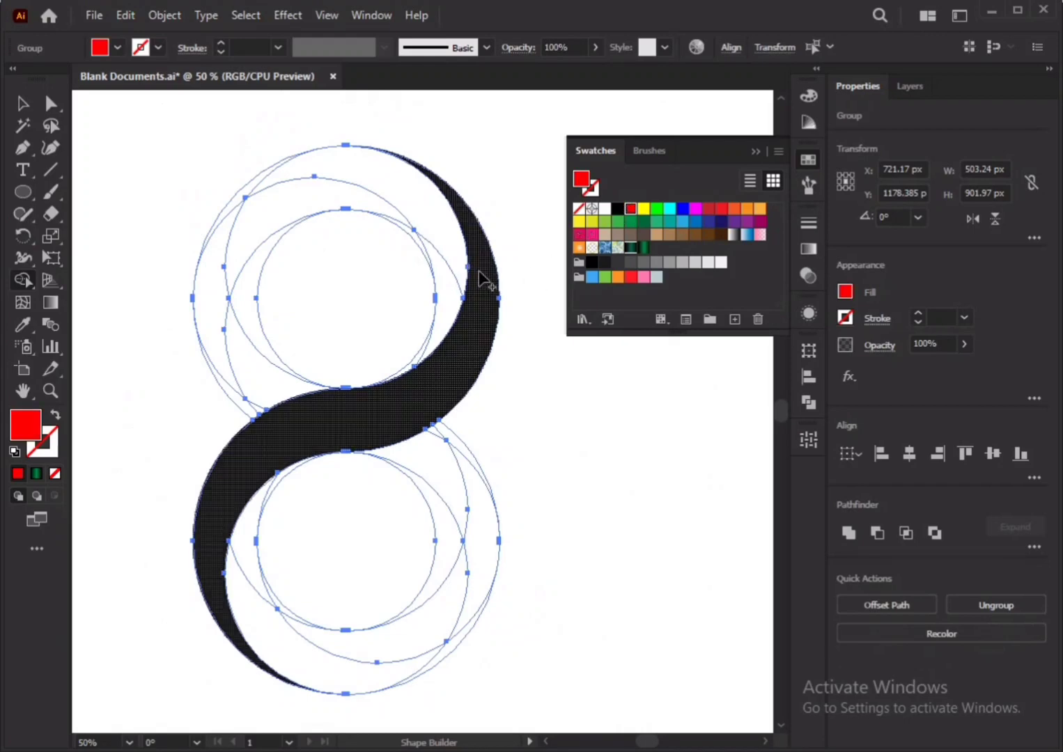
pyautogui.moveTo(431, 211)
pyautogui.mouseDown()
pyautogui.moveTo(444, 272)
pyautogui.moveTo(429, 351)
pyautogui.moveTo(437, 386)
pyautogui.moveTo(408, 412)
pyautogui.mouseUp()
pyautogui.scroll(4, 445, 361)
pyautogui.scroll(-3, 363, 410)
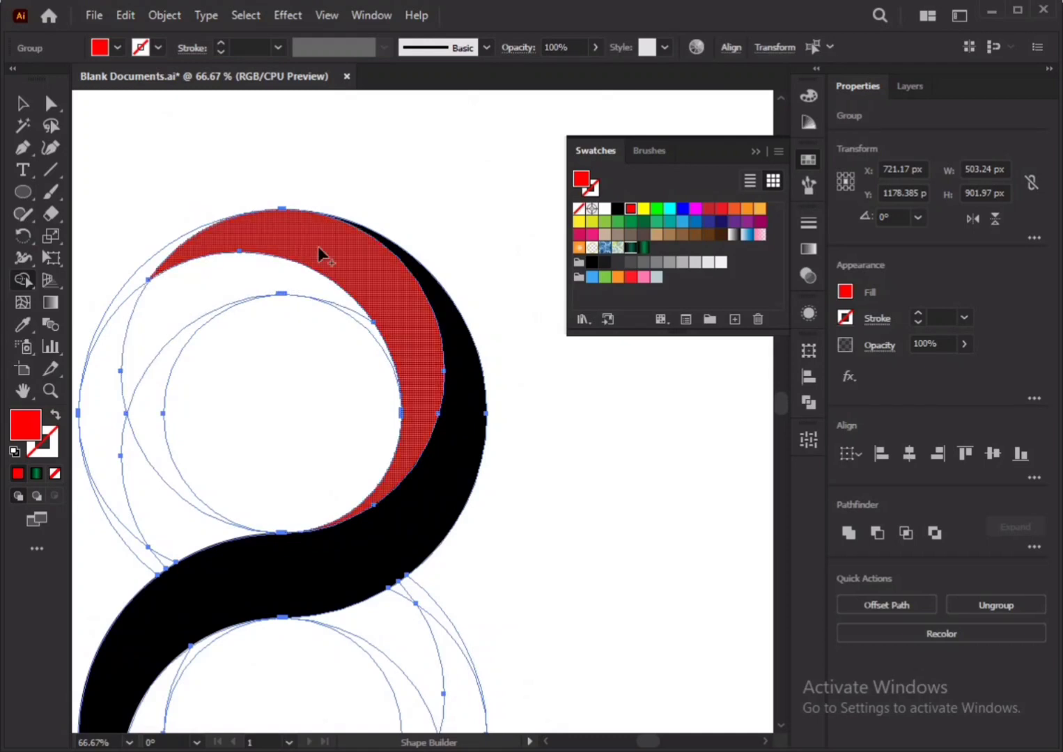
pyautogui.scroll(1, 170, 265)
pyautogui.scroll(-1, 280, 240)
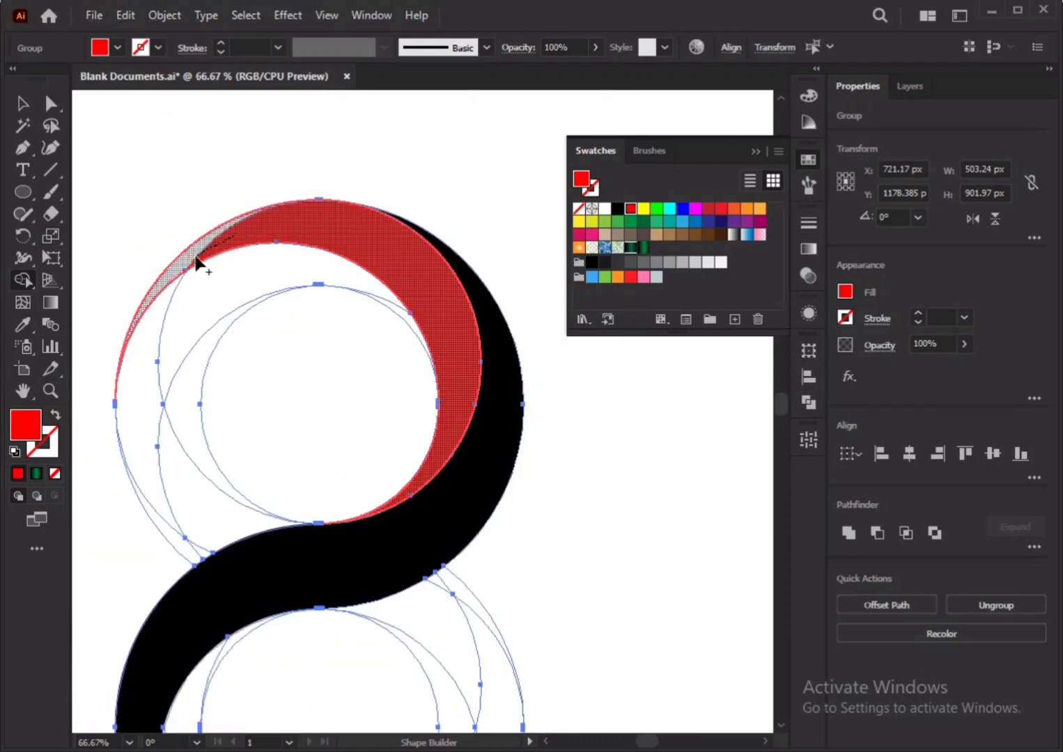
# Merge the matching regions inside the lower ring into a red crescent, including the sliver at its outer right
pyautogui.scroll(-3, 244, 245)
pyautogui.scroll(3, 216, 435)
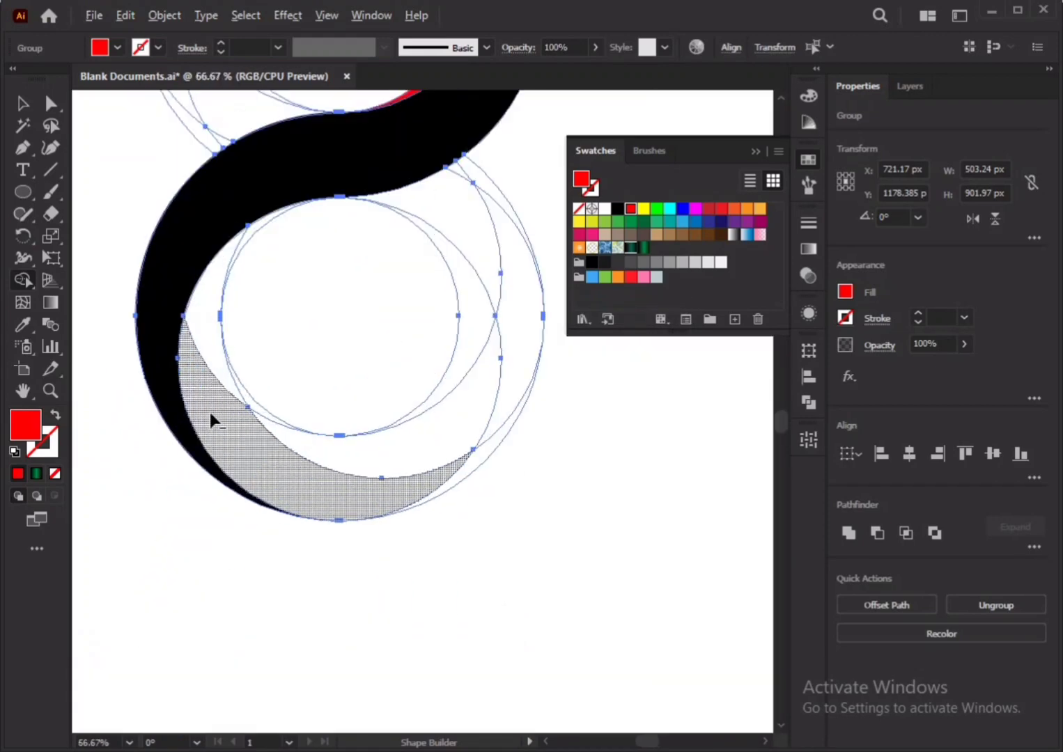
pyautogui.scroll(2, 226, 258)
pyautogui.click(237, 247)
pyautogui.scroll(-3, 194, 369)
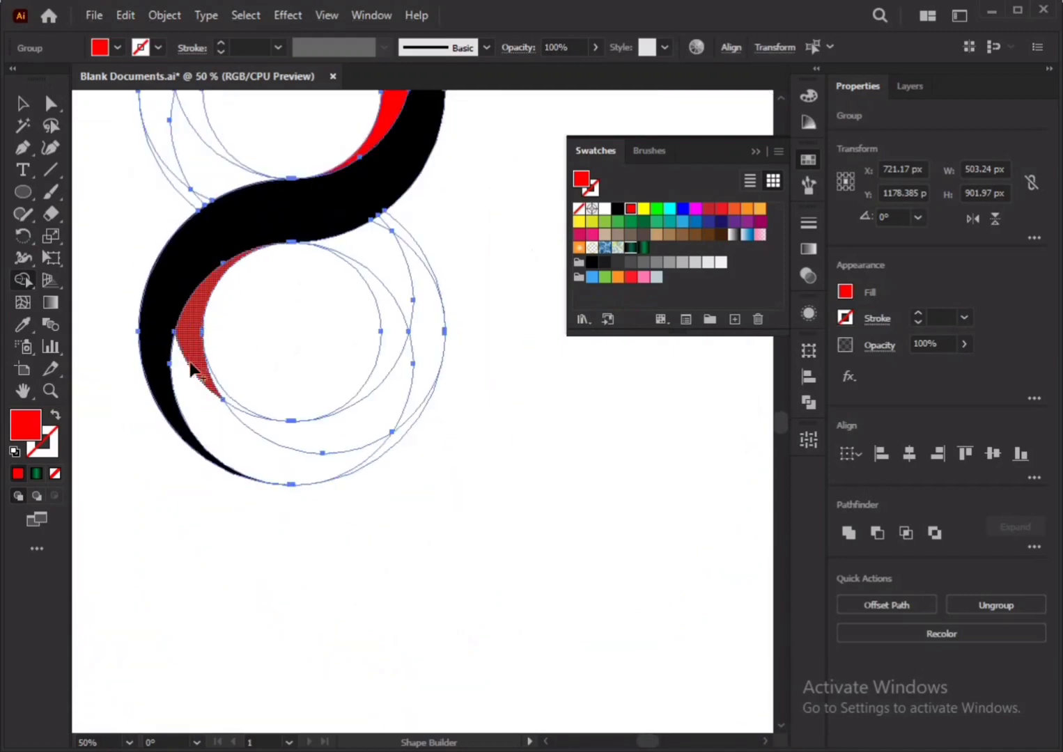
pyautogui.moveTo(192, 398)
pyautogui.mouseDown()
pyautogui.moveTo(230, 433)
pyautogui.moveTo(358, 470)
pyautogui.mouseUp()
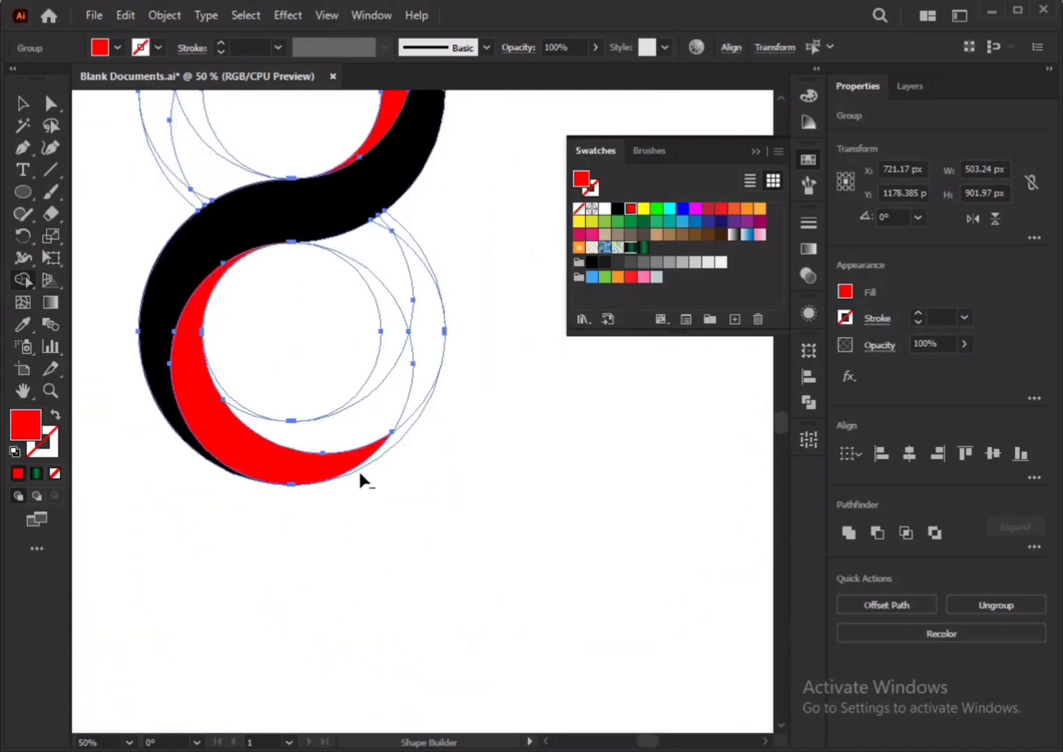
pyautogui.scroll(2, 358, 469)
pyautogui.moveTo(405, 432); pyautogui.dragTo(402, 438)
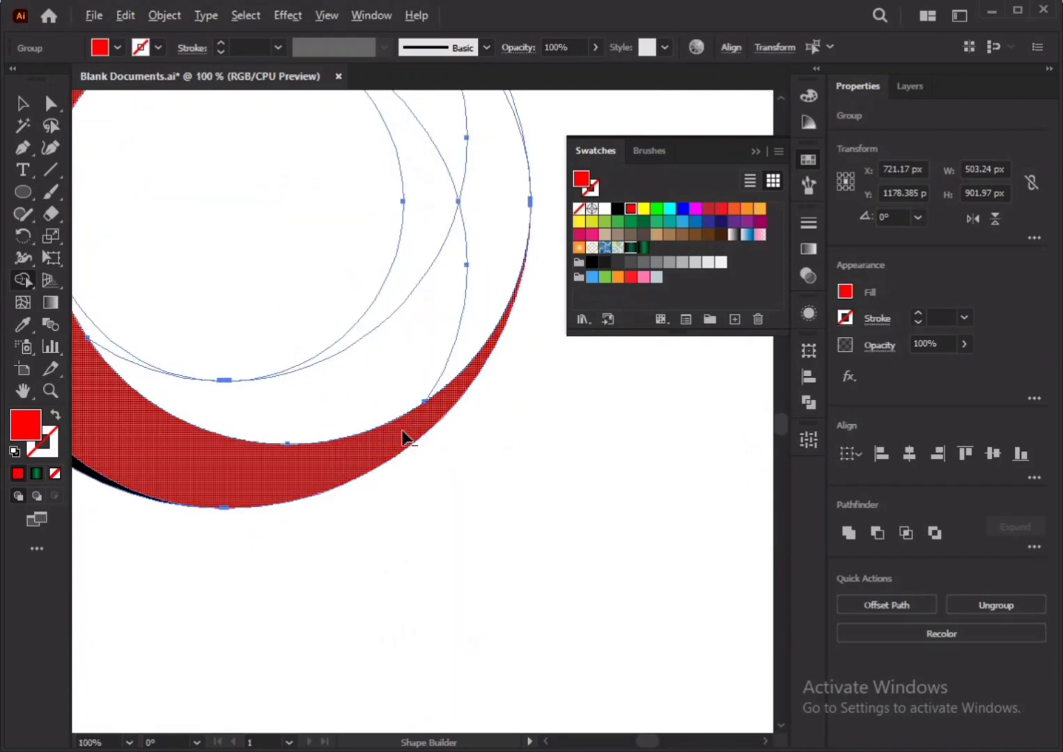
# Merge the regions inside the lower ring next to the red crescent into a green crescent, extending along the outer edge to the black band
pyautogui.scroll(-3, 403, 437)
pyautogui.scroll(3, 353, 431)
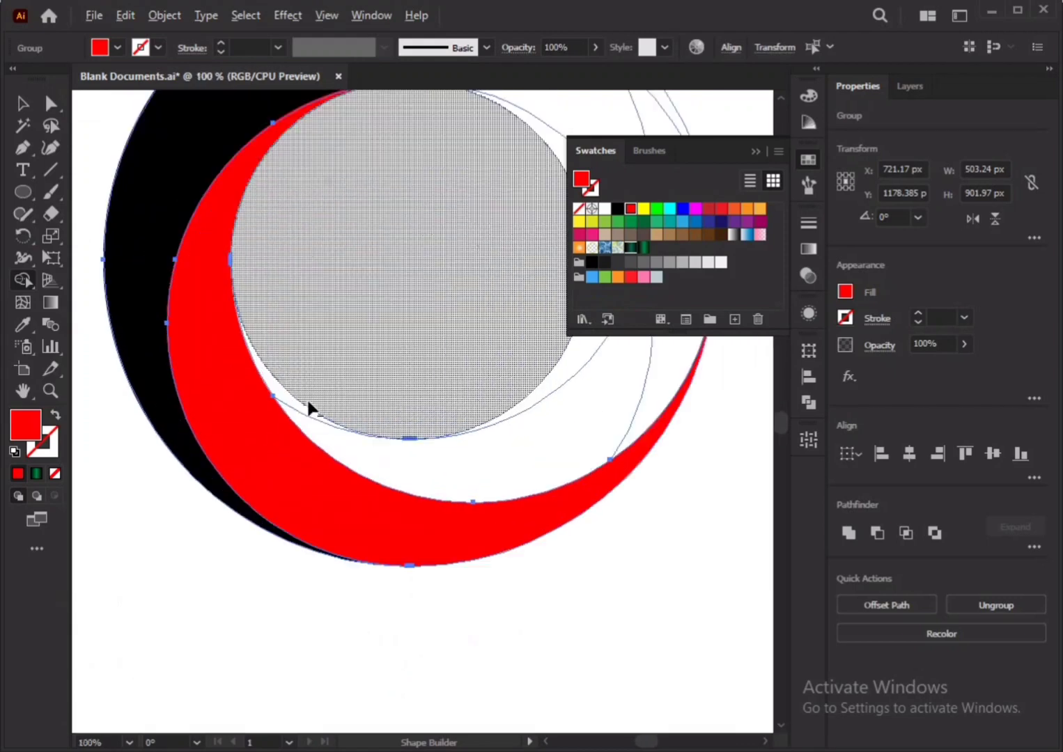
pyautogui.moveTo(288, 398); pyautogui.dragTo(333, 433)
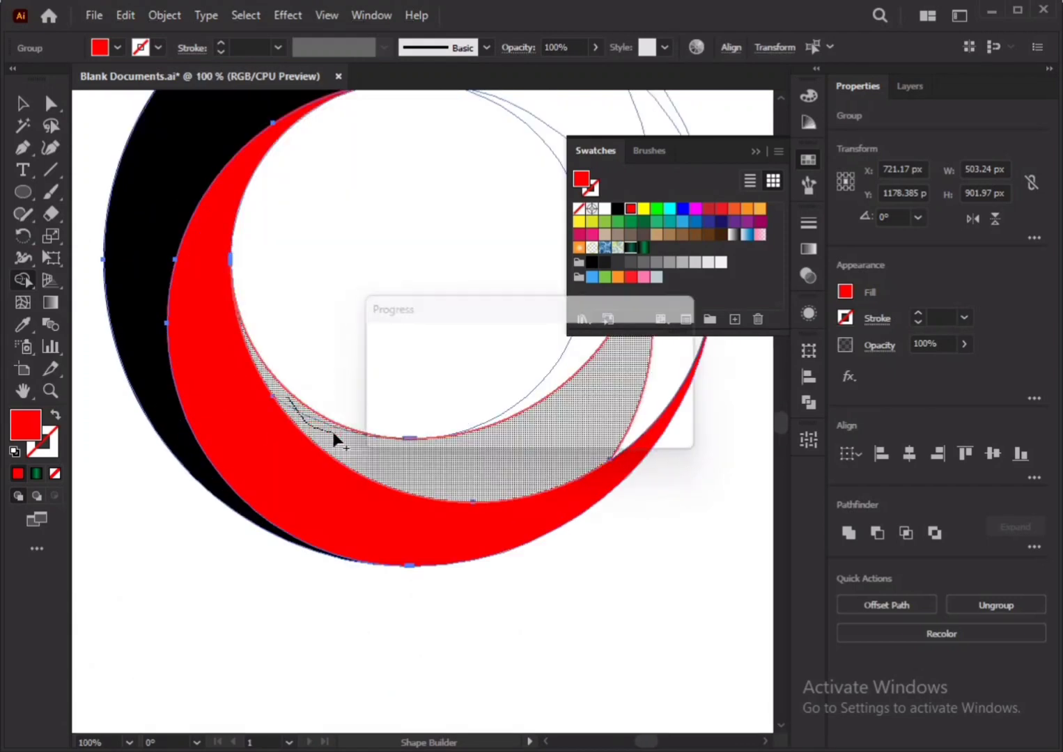
pyautogui.click(654, 211)
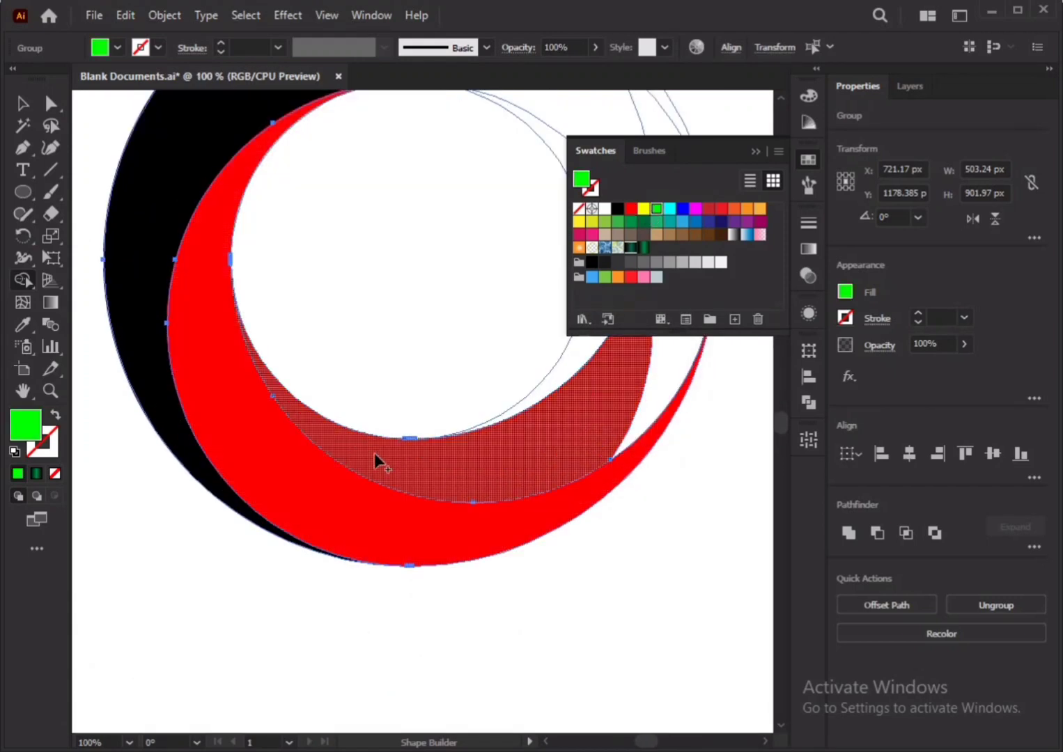
pyautogui.click(447, 459)
pyautogui.scroll(-1, 274, 469)
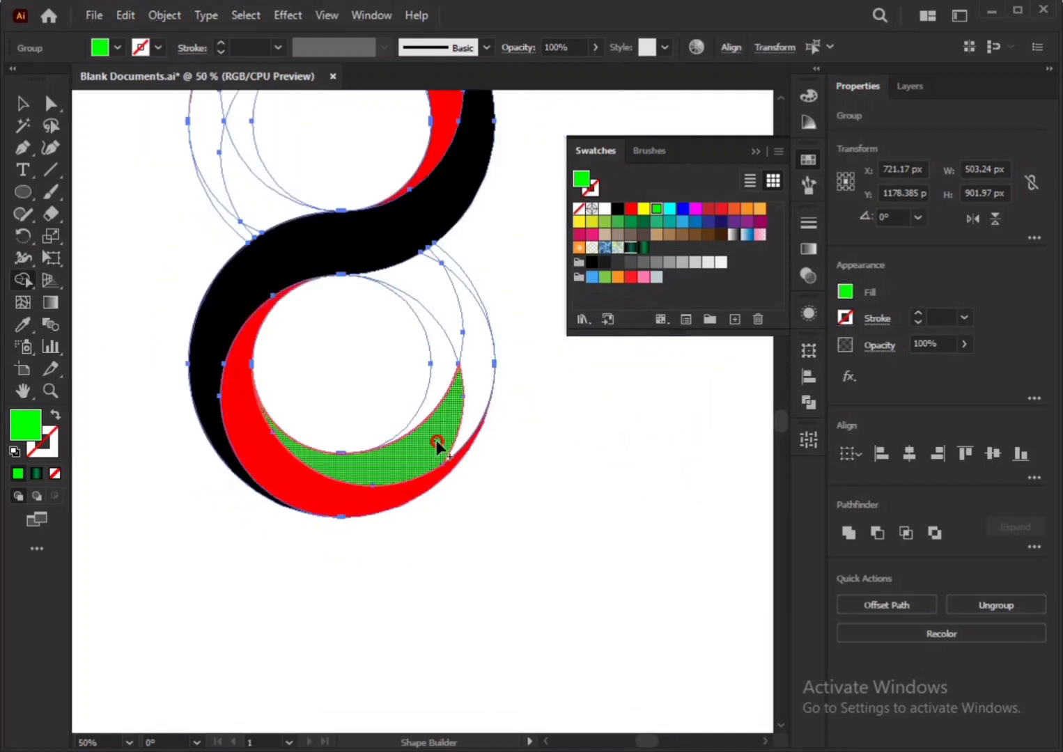
pyautogui.moveTo(437, 442)
pyautogui.mouseDown()
pyautogui.moveTo(474, 390)
pyautogui.moveTo(477, 310)
pyautogui.moveTo(465, 292)
pyautogui.mouseUp()
# Merge the matching regions inside the upper ring into a green crescent, including the thin sliver along the inner circle
pyautogui.scroll(3, 464, 289)
pyautogui.scroll(3, 460, 314)
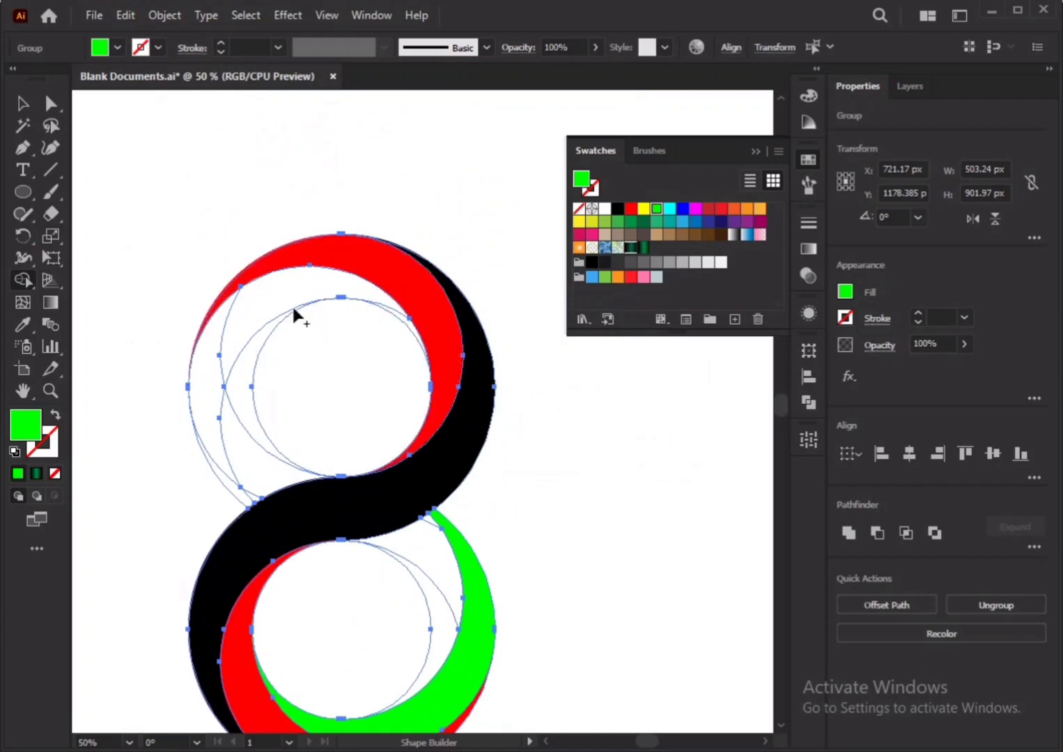
pyautogui.moveTo(231, 486)
pyautogui.mouseDown()
pyautogui.moveTo(209, 420)
pyautogui.moveTo(212, 351)
pyautogui.moveTo(262, 302)
pyautogui.mouseUp()
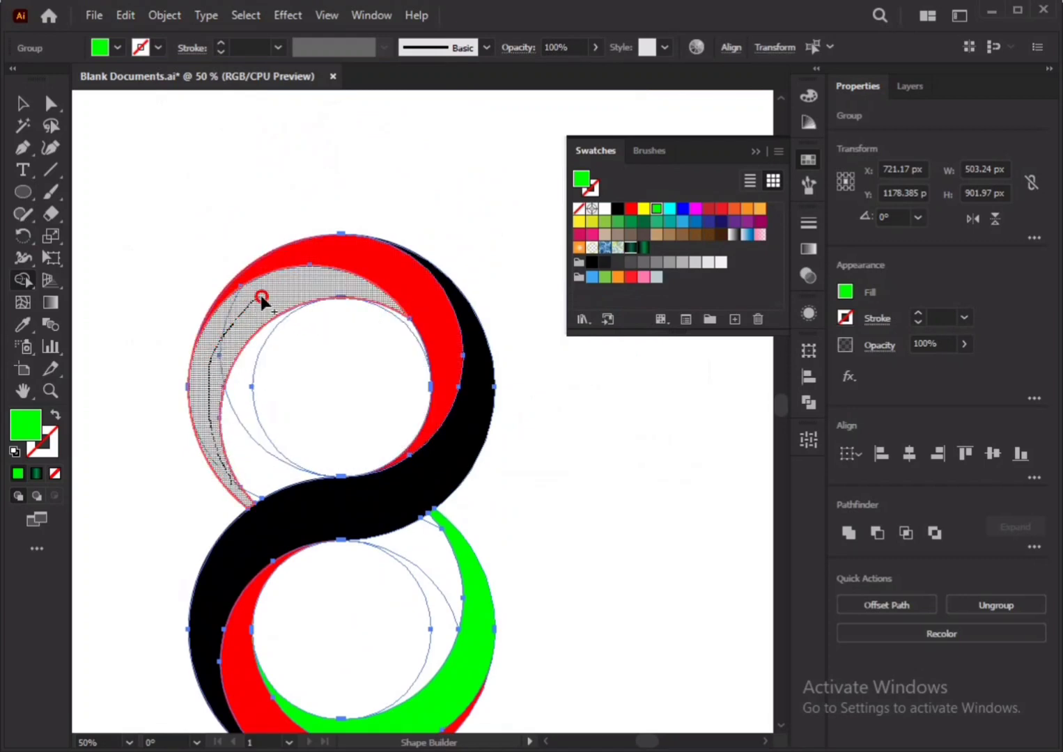
pyautogui.scroll(4, 268, 302)
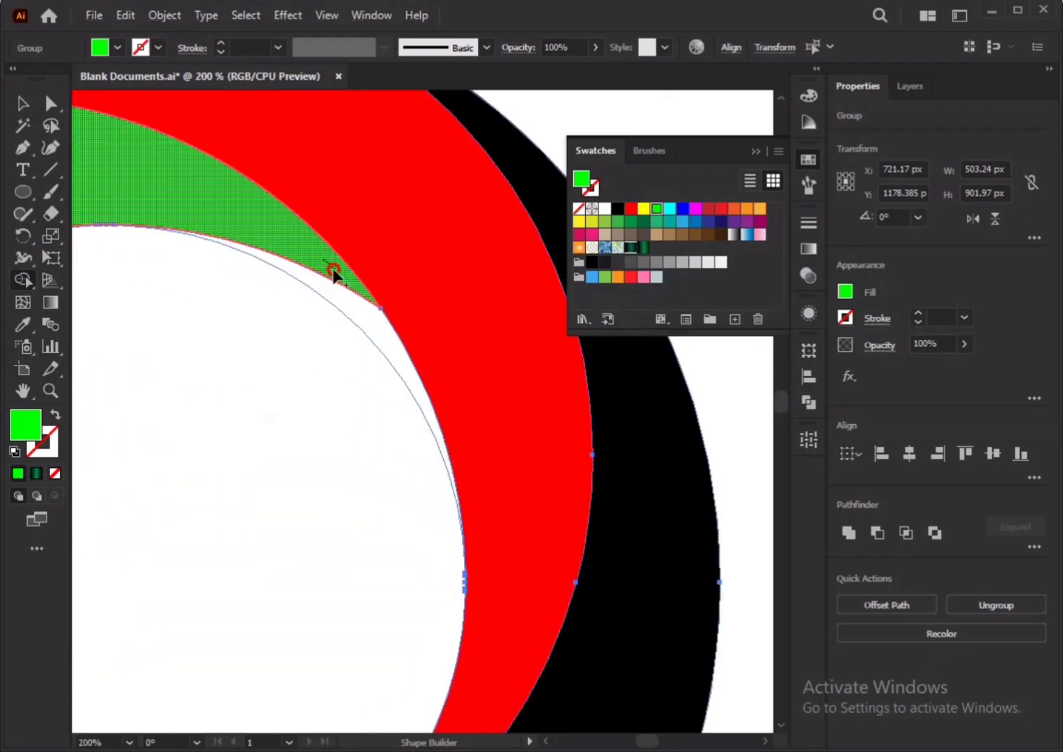
pyautogui.click(361, 302)
# Merge the remaining regions between the upper ring's green crescent and its inner circle into a blue crescent, including the corner at the black band
pyautogui.click(683, 211)
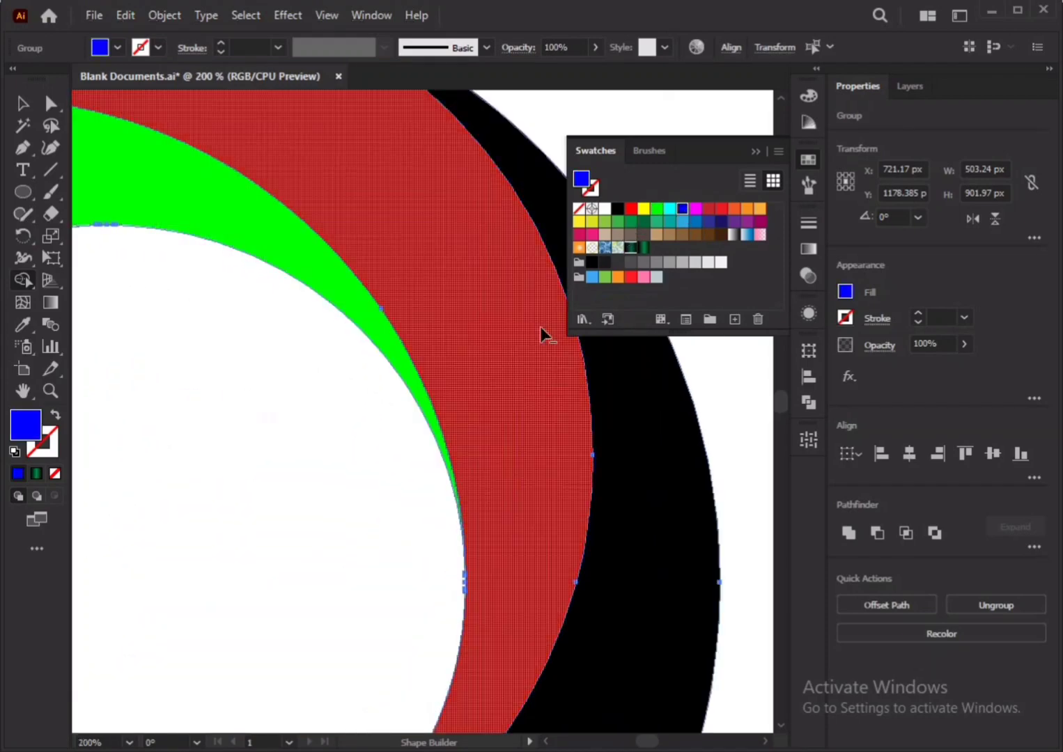
pyautogui.scroll(-3, 491, 380)
pyautogui.moveTo(252, 423)
pyautogui.mouseDown()
pyautogui.moveTo(275, 509)
pyautogui.moveTo(269, 538)
pyautogui.mouseUp()
pyautogui.scroll(3, 269, 538)
pyautogui.click(261, 541)
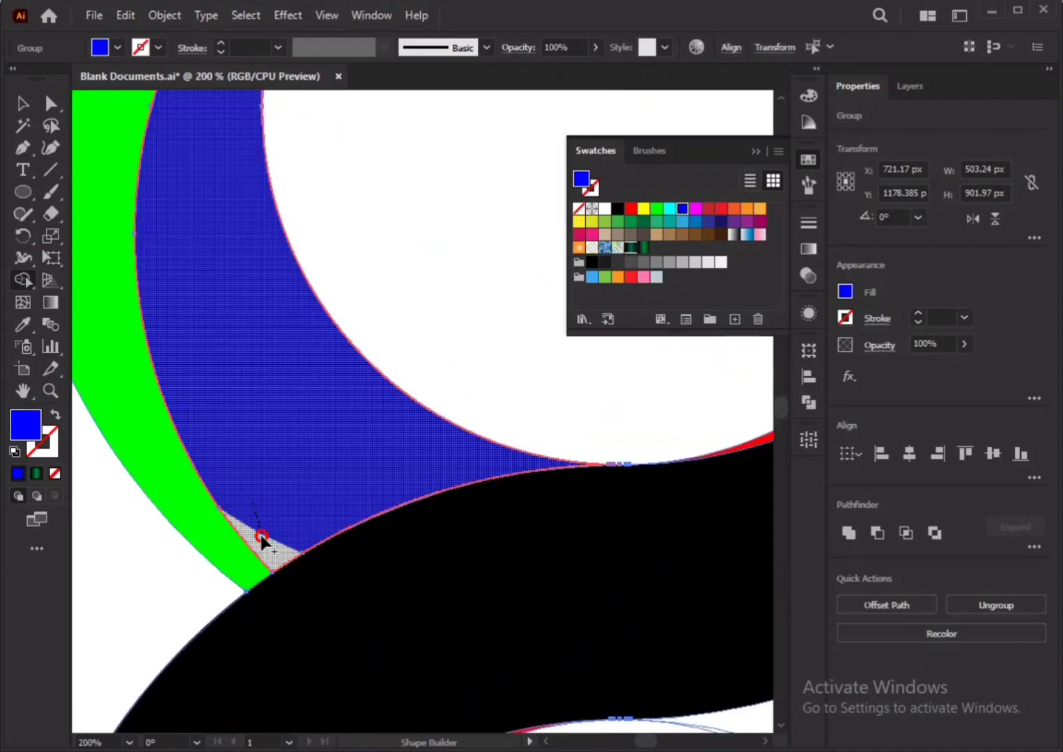
# Merge the matching remaining regions inside the lower ring into a blue crescent and deselect the artwork
pyautogui.scroll(-4, 266, 505)
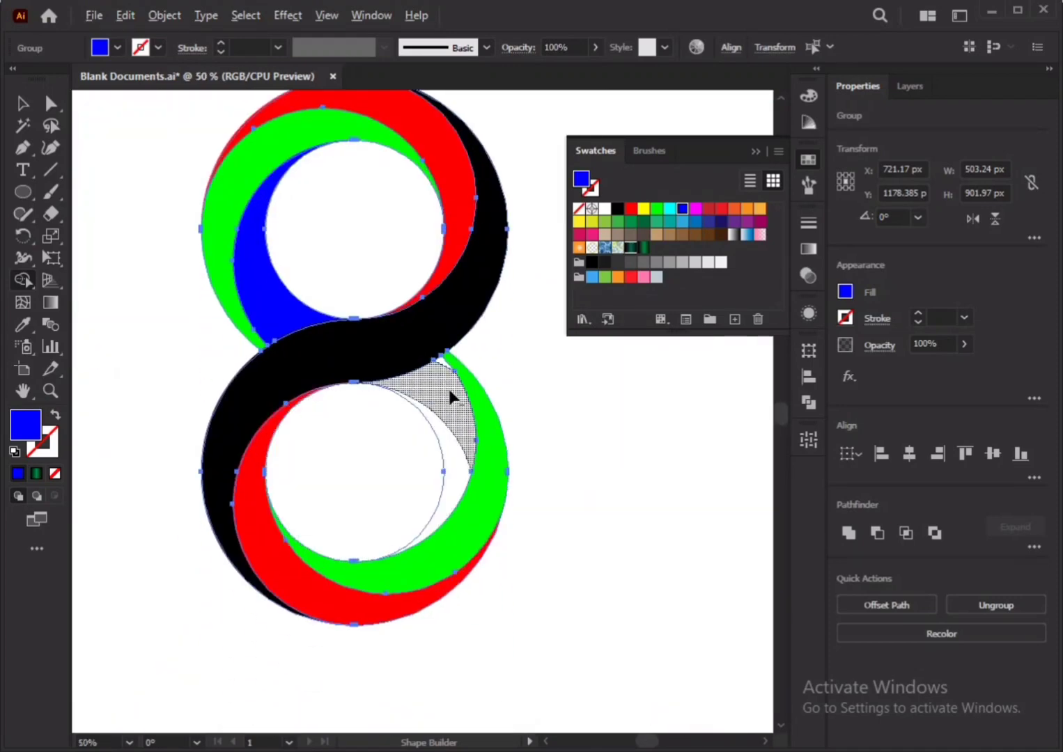
pyautogui.scroll(3, 447, 376)
pyautogui.moveTo(443, 357)
pyautogui.mouseDown()
pyautogui.moveTo(465, 505)
pyautogui.moveTo(466, 608)
pyautogui.mouseUp()
pyautogui.scroll(-3, 453, 538)
pyautogui.scroll(-3, 445, 516)
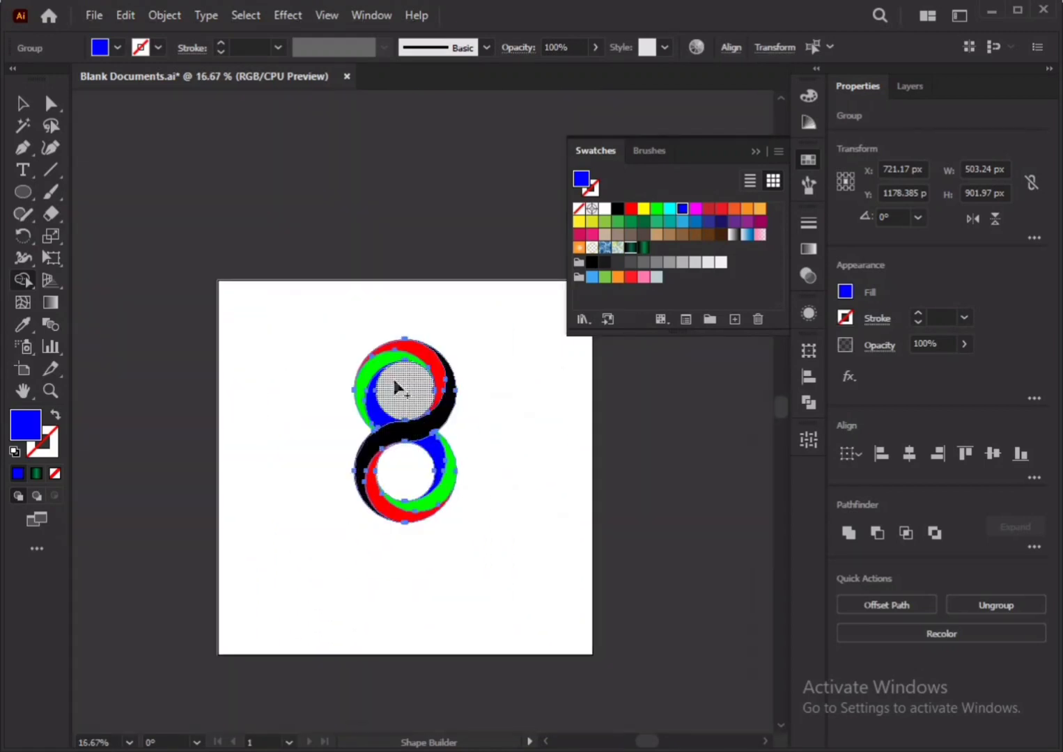
pyautogui.click(23, 104)
pyautogui.click(429, 294)
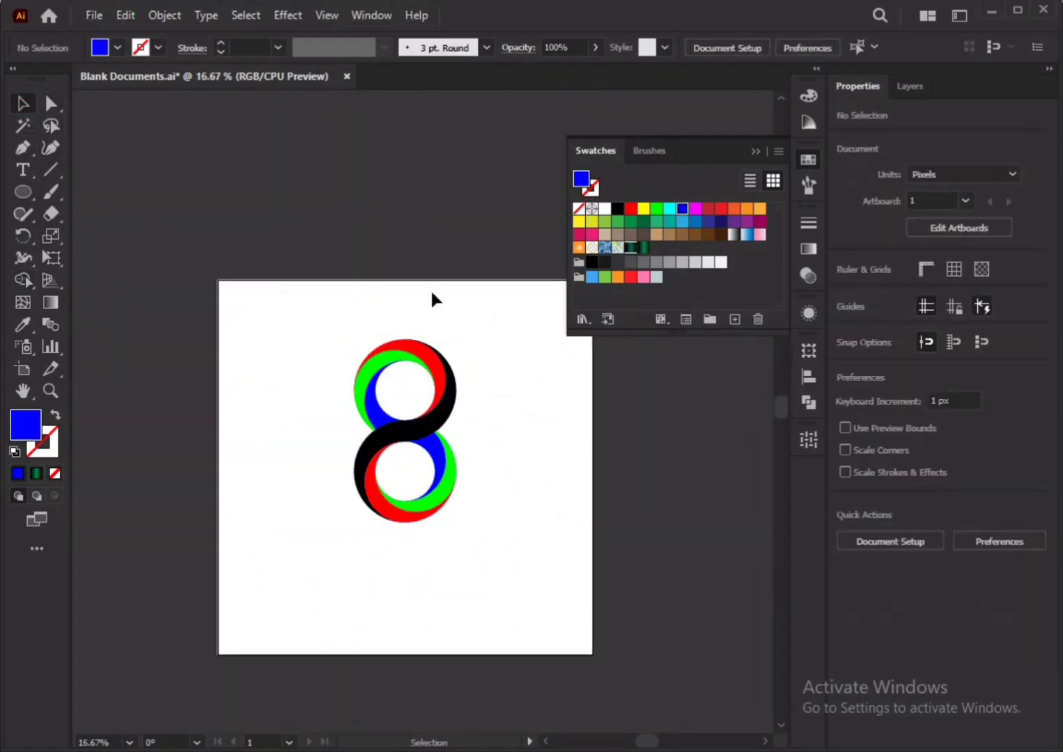
# Examine the coloured bands of the complete figure eight up close and as a whole
pyautogui.scroll(1, 439, 505)
pyautogui.scroll(1, 361, 369)
pyautogui.scroll(1, 361, 372)
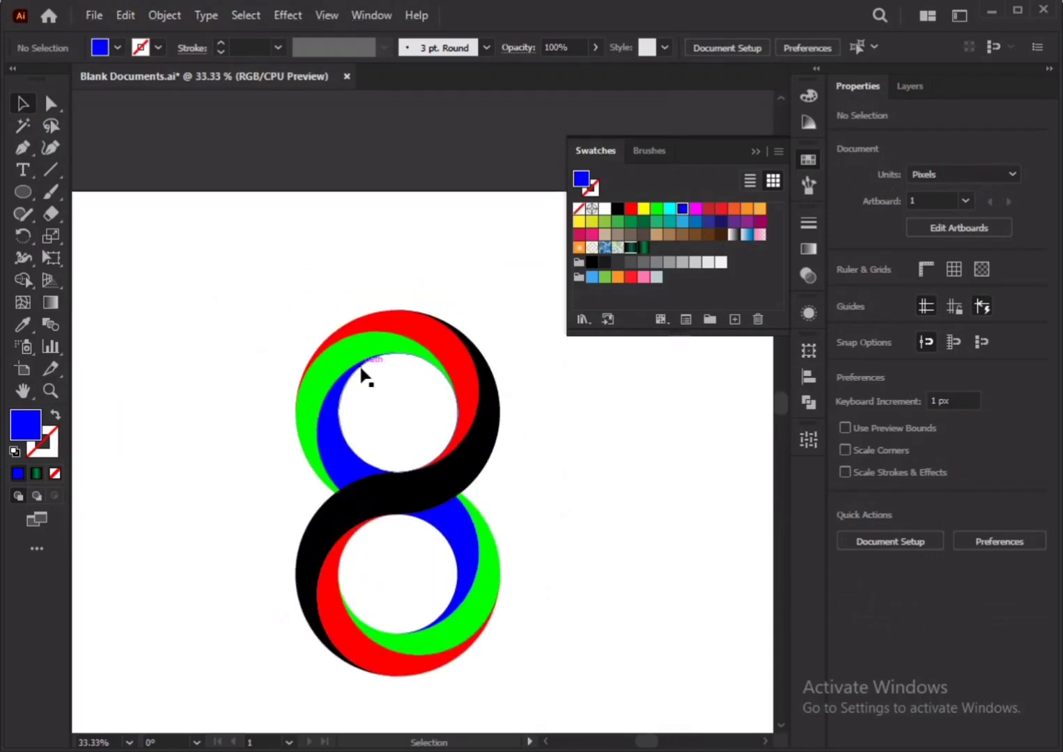
pyautogui.scroll(-3, 359, 373)
pyautogui.moveTo(280, 302); pyautogui.dragTo(477, 554)
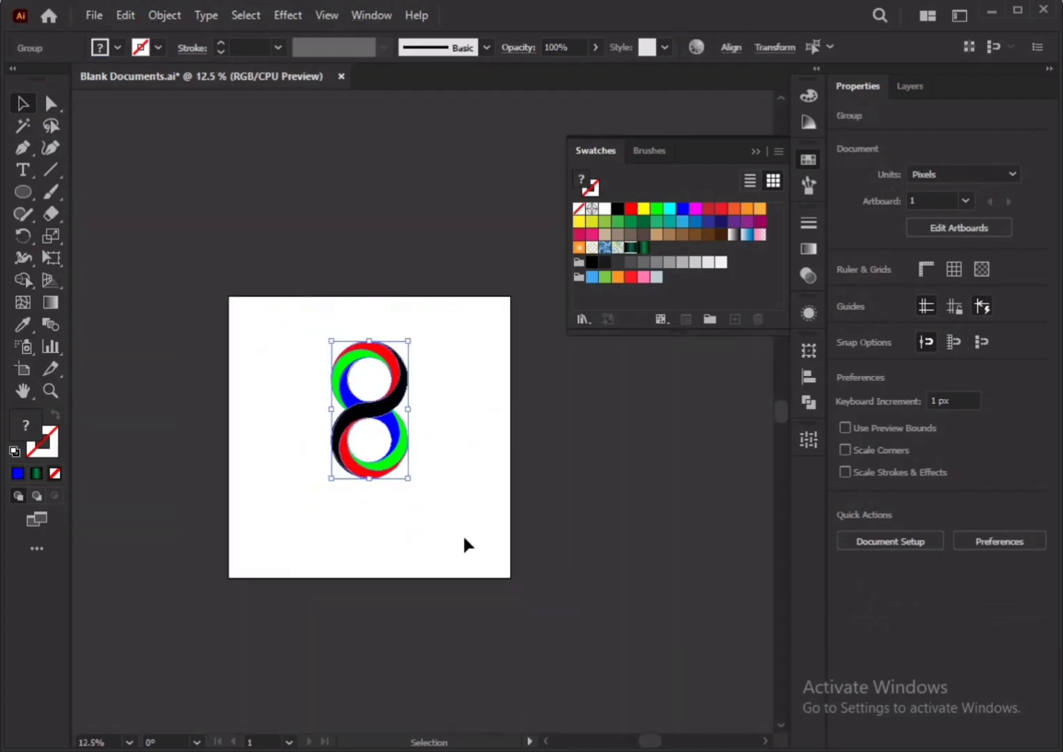
pyautogui.scroll(1, 356, 388)
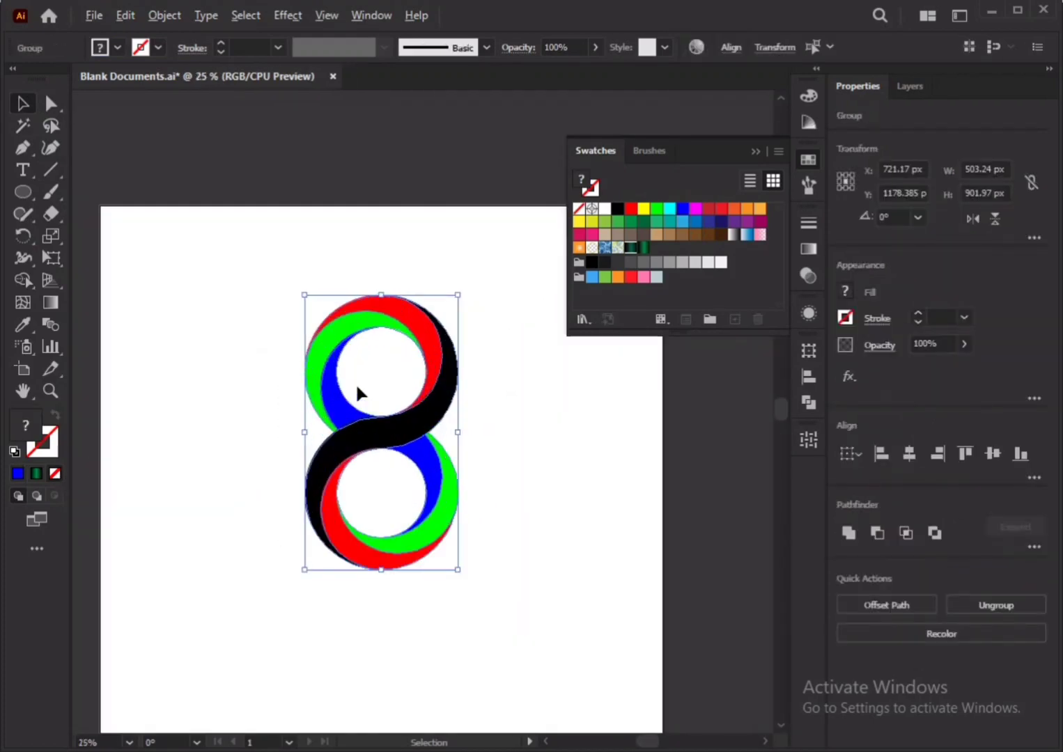
pyautogui.click(460, 267)
pyautogui.scroll(2, 456, 300)
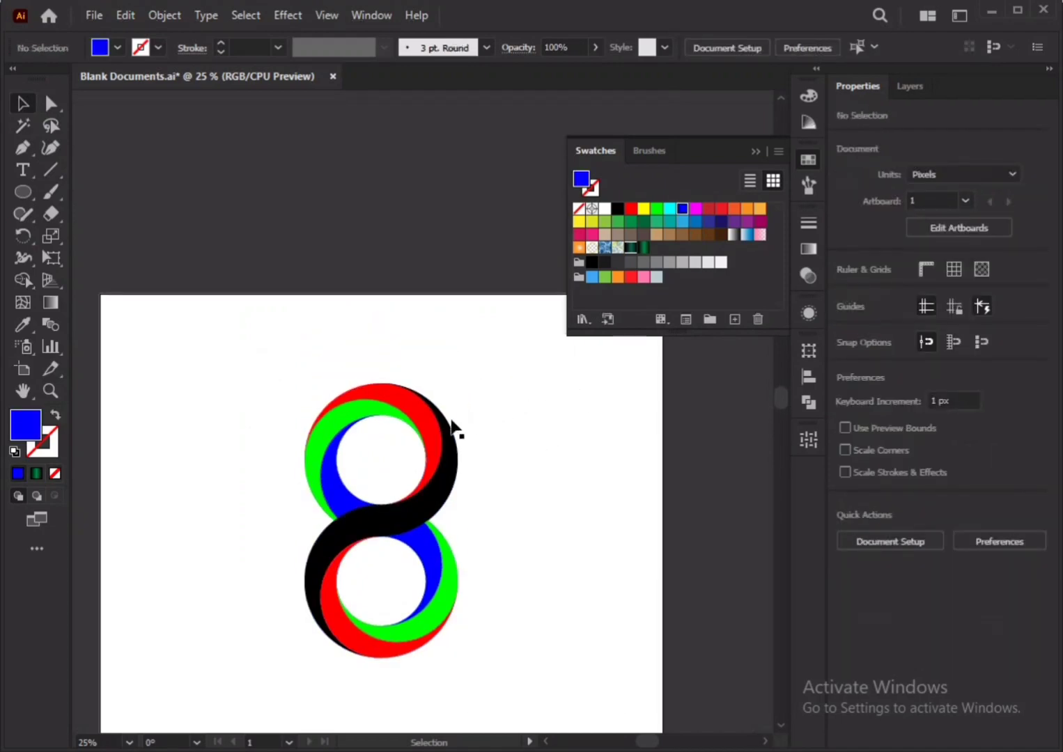
# Draw a square of about 345.6 px above the artboard and fill it with the white-to-black linear gradient swatch
pyautogui.click(23, 191)
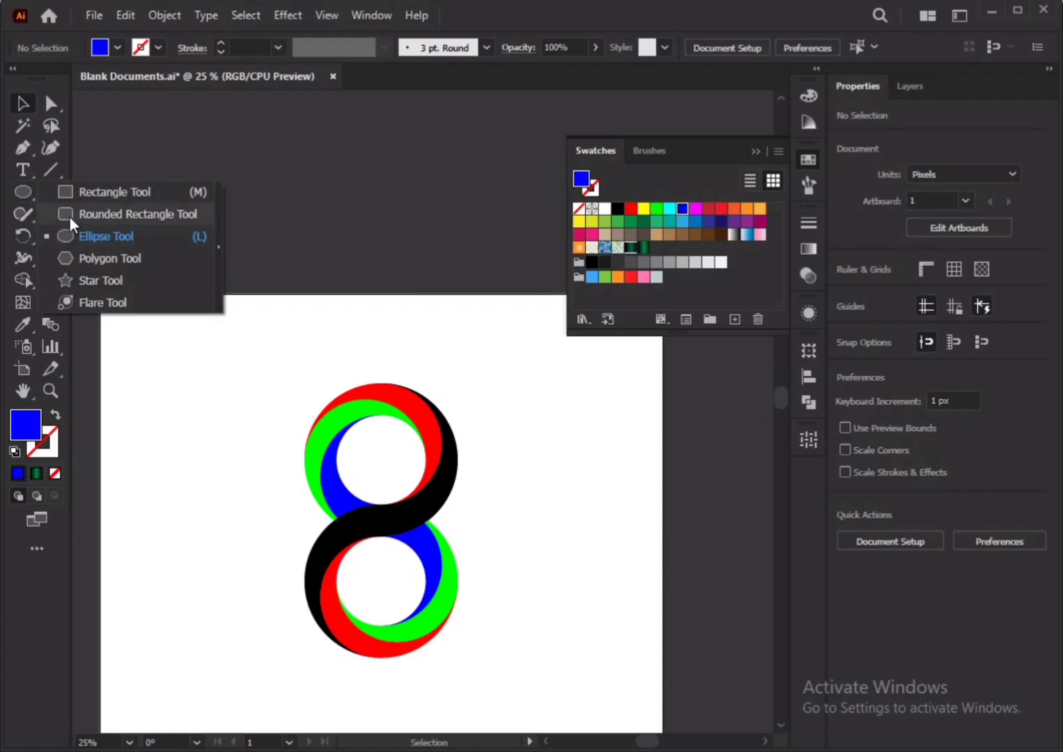
pyautogui.click(65, 190)
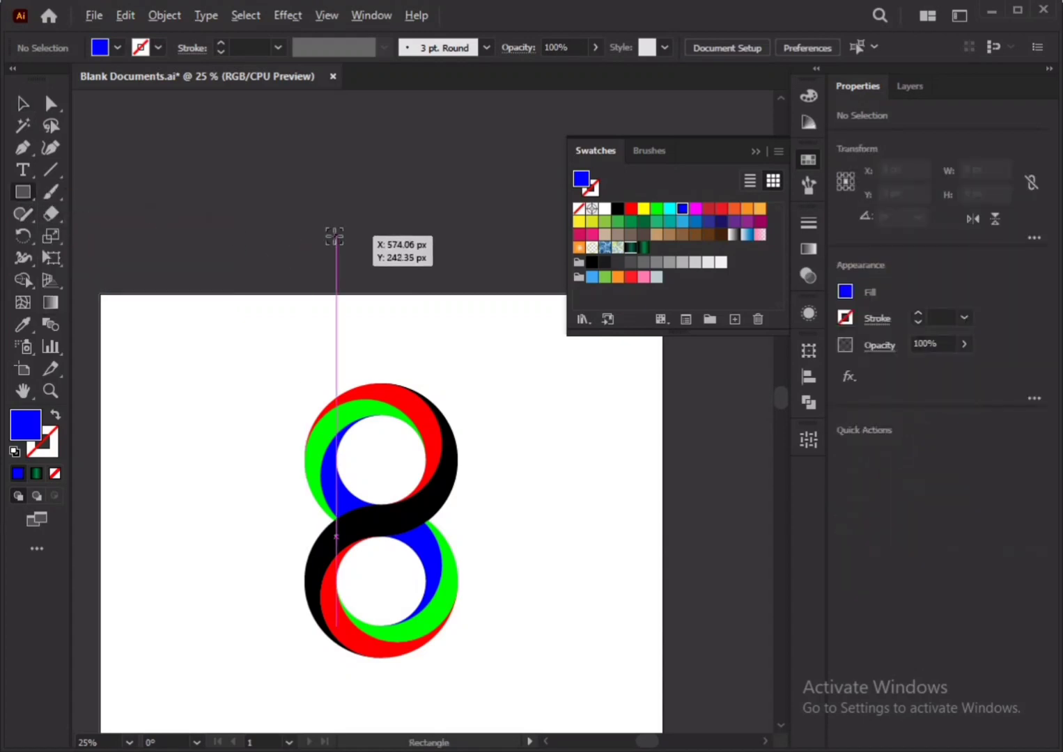
pyautogui.moveTo(335, 235); pyautogui.dragTo(389, 287)
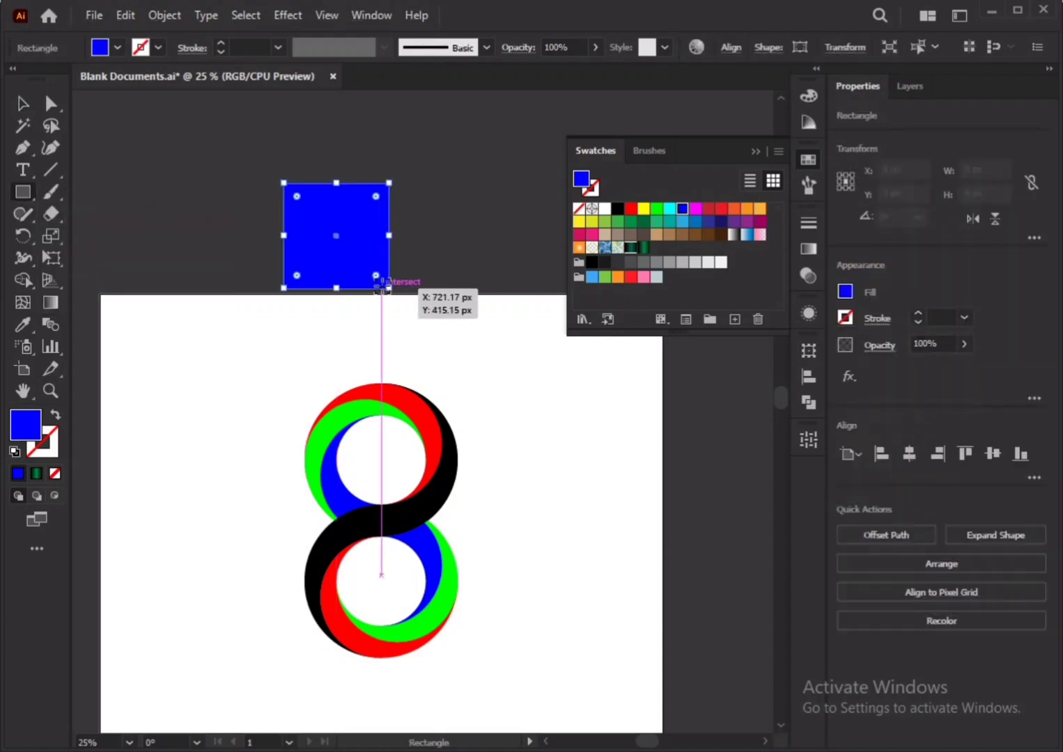
pyautogui.click(733, 235)
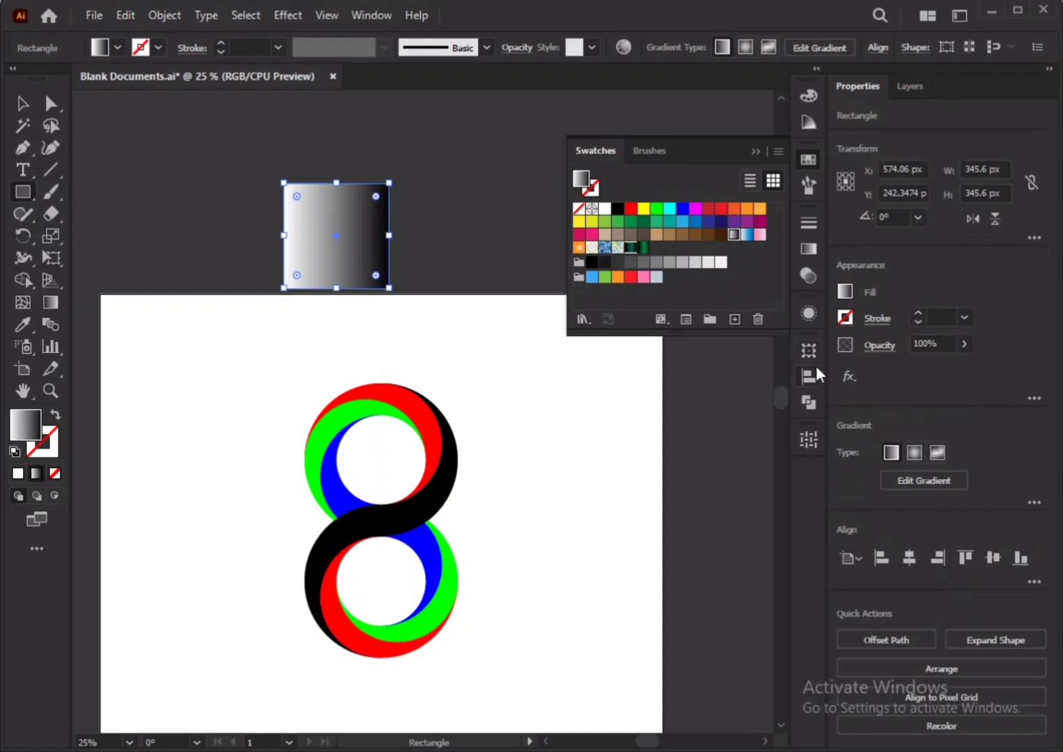
# Add a colour stop at about 50% of the square's gradient and colour it dark green
pyautogui.click(808, 251)
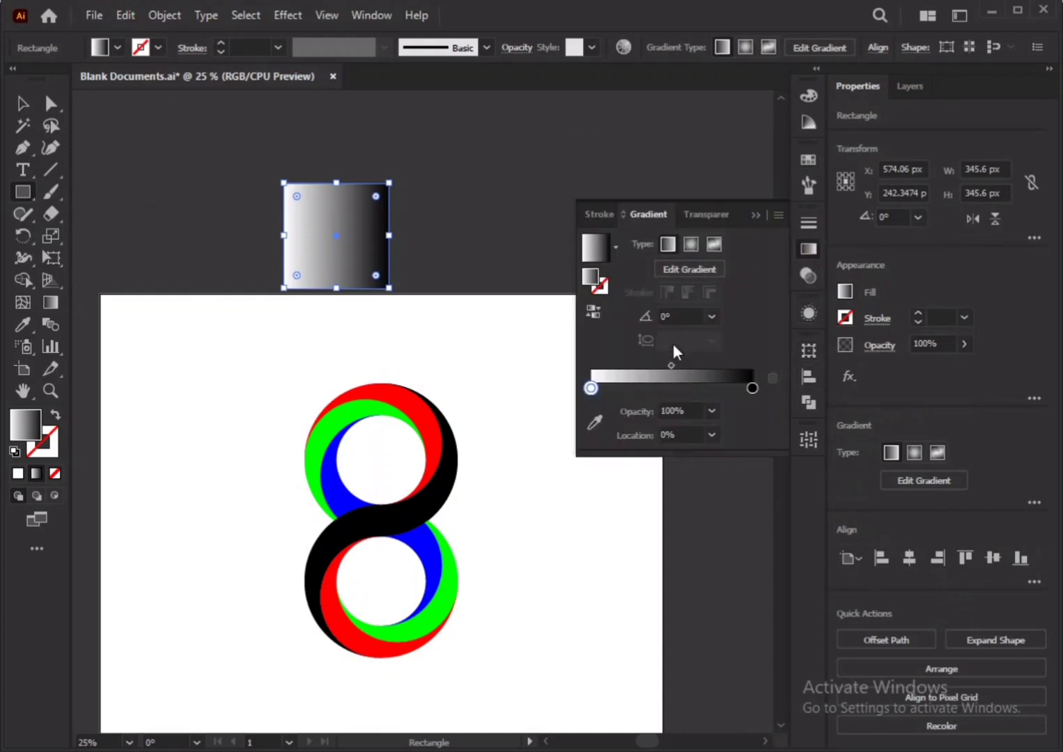
pyautogui.click(672, 390)
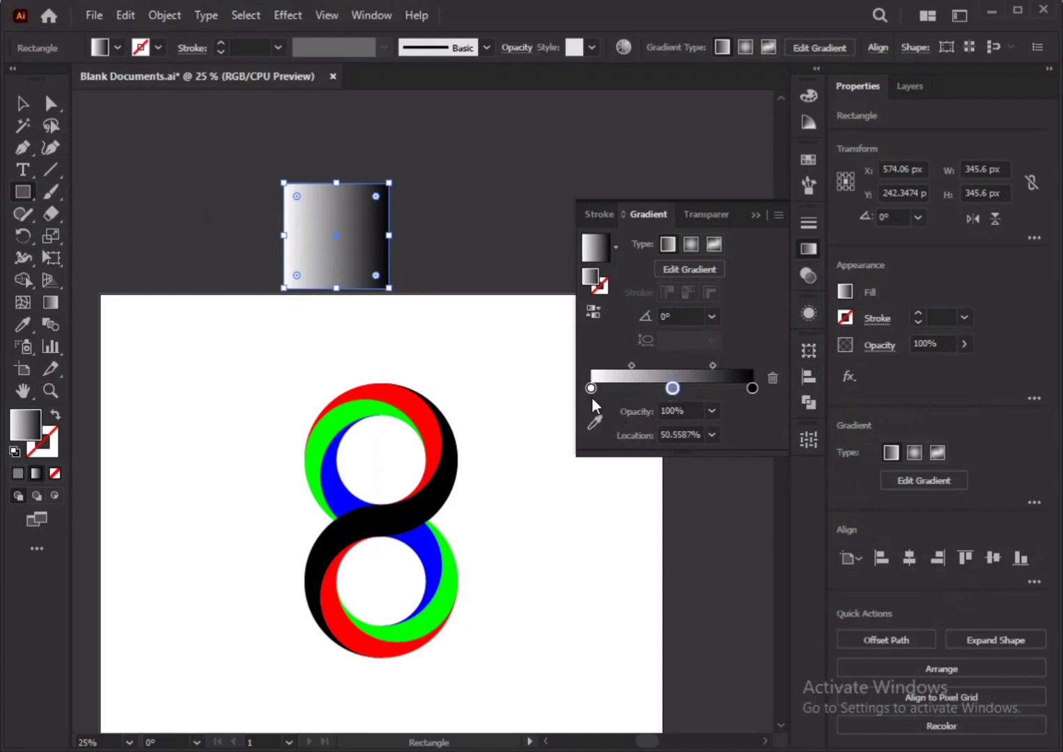
pyautogui.doubleClick(672, 389)
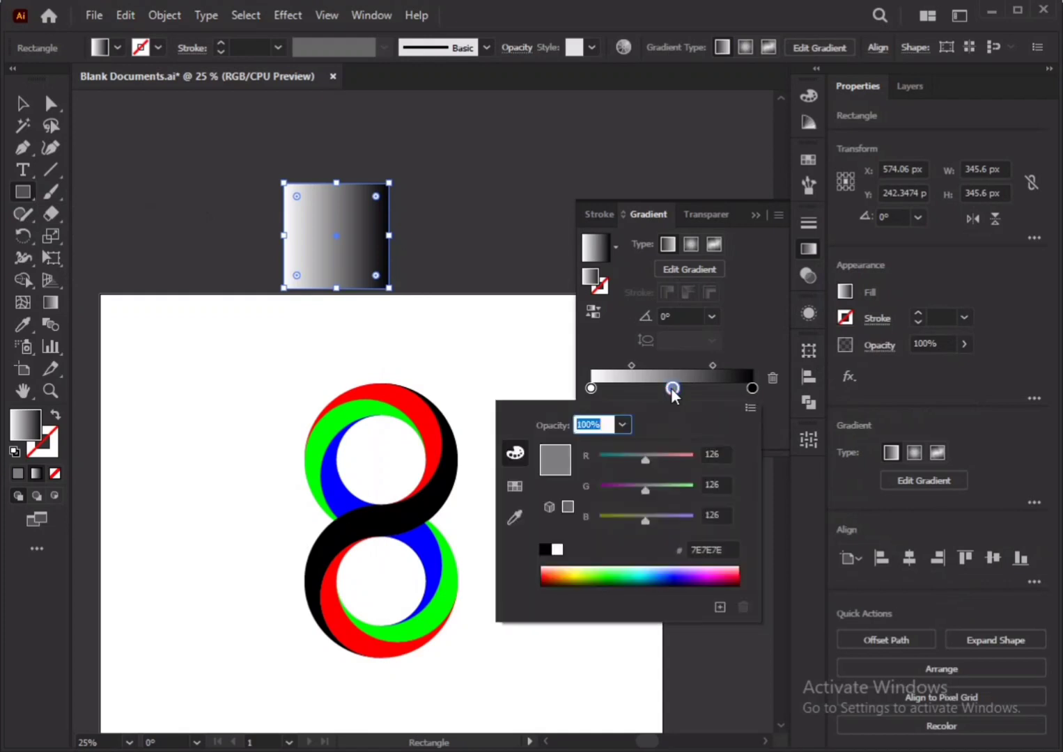
pyautogui.click(515, 490)
pyautogui.click(563, 458)
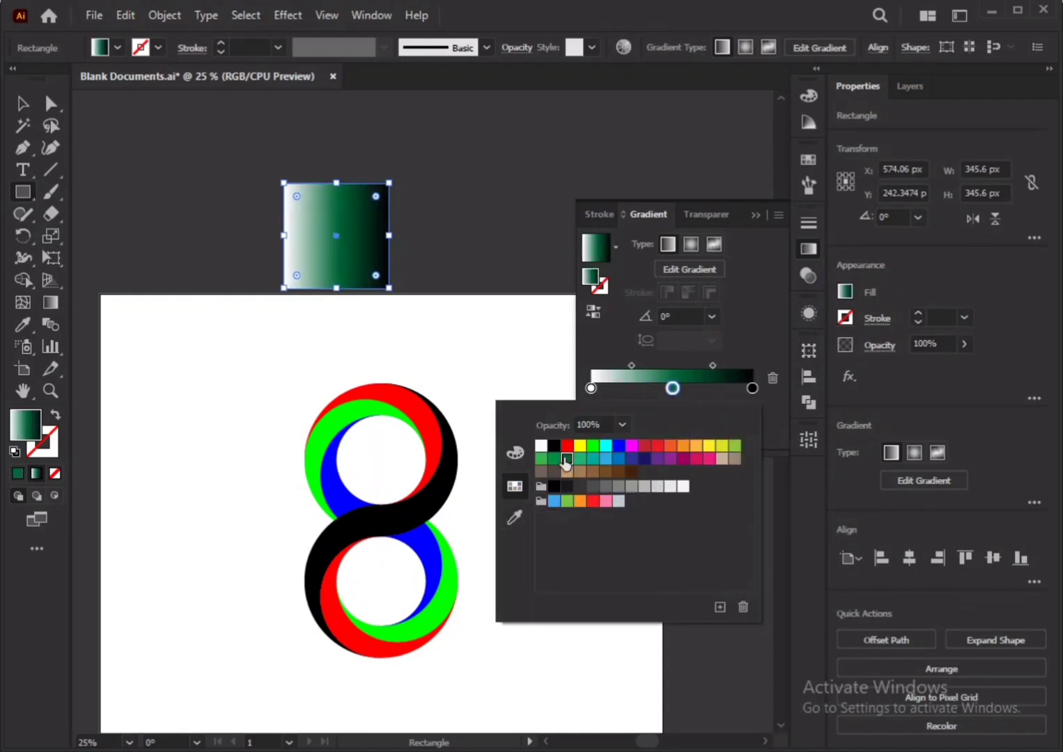
# Set the starting stop of the square's gradient to black, matching the end stop
pyautogui.doubleClick(591, 388)
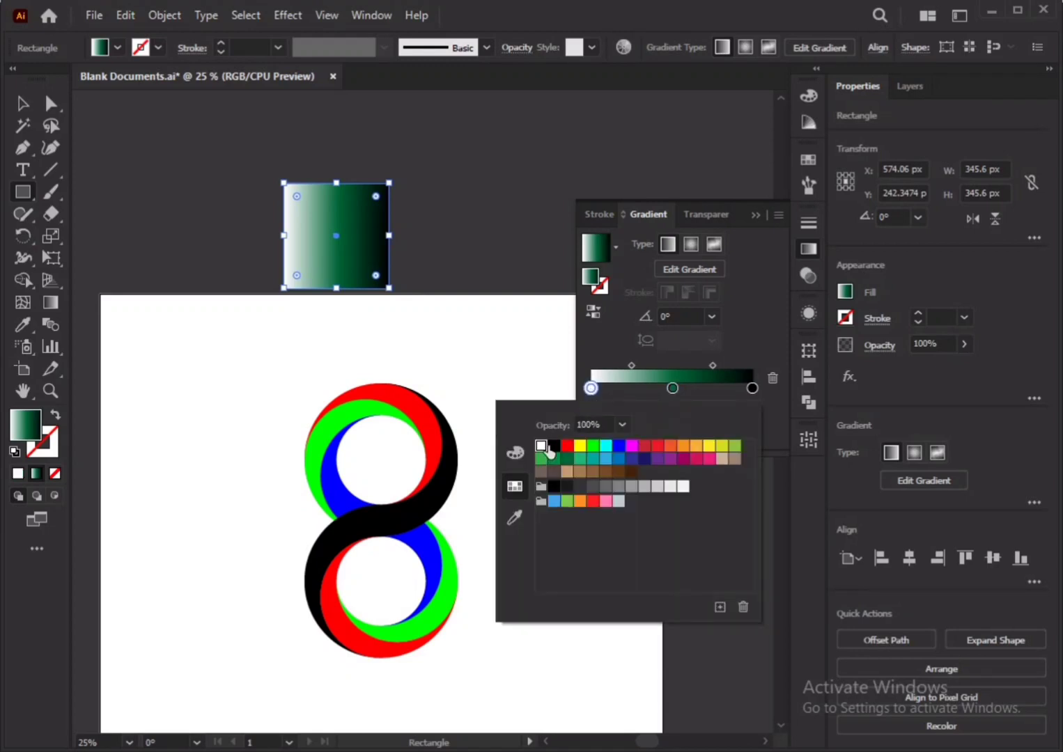
pyautogui.click(554, 446)
pyautogui.doubleClick(752, 388)
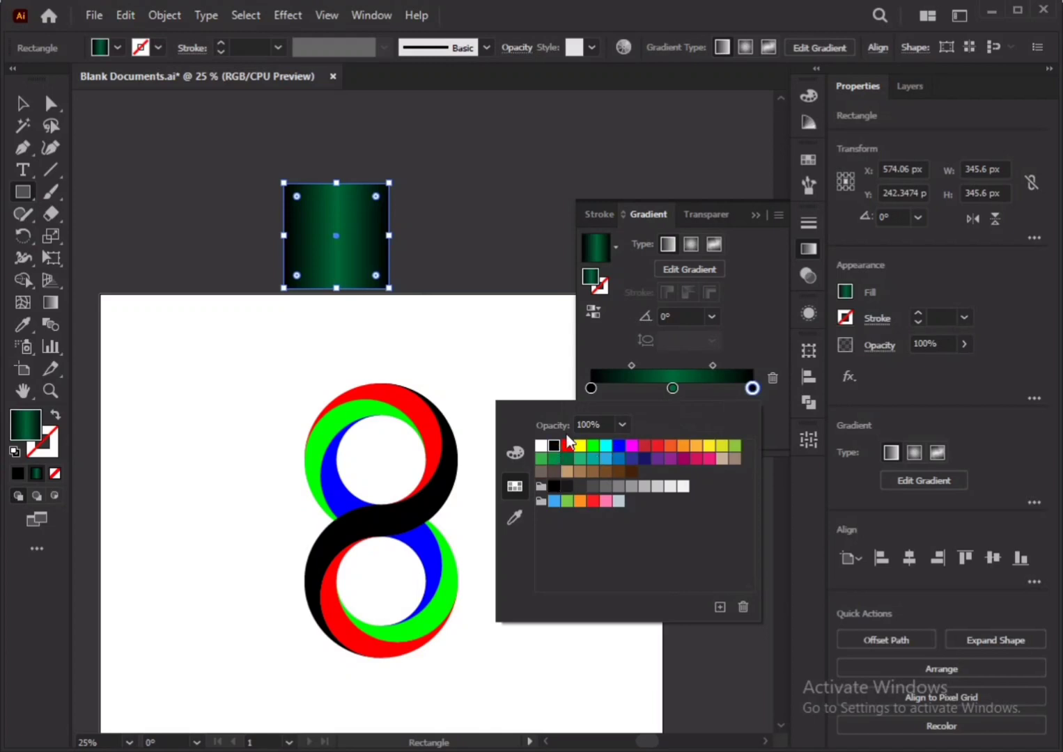
pyautogui.click(759, 214)
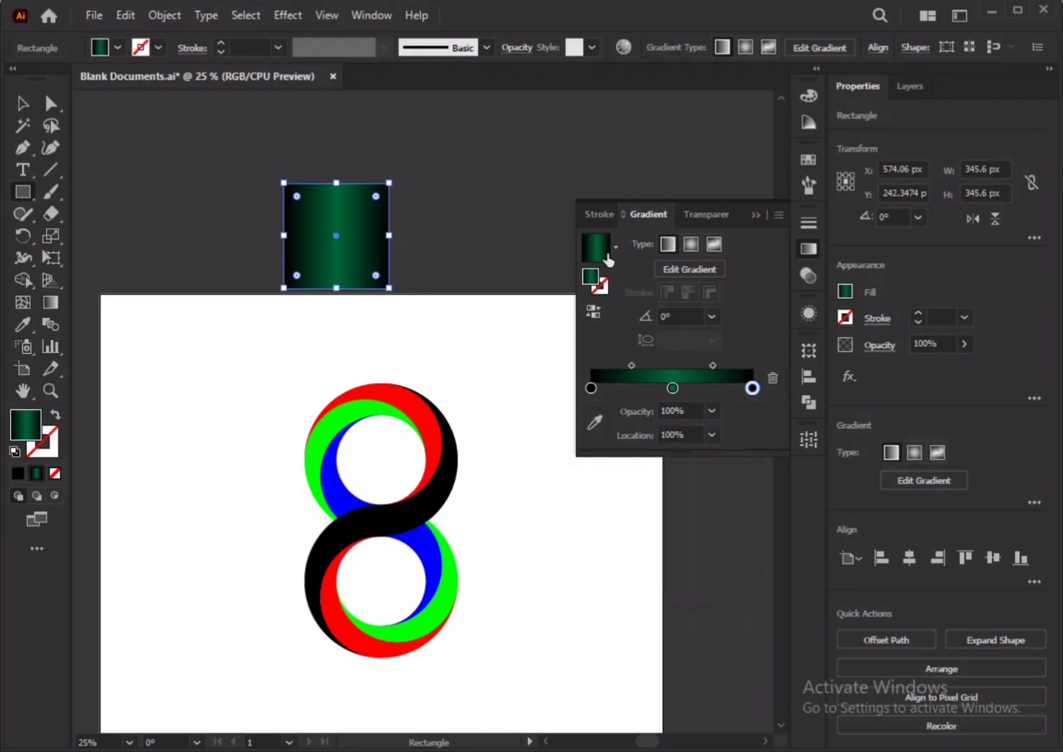
pyautogui.click(754, 215)
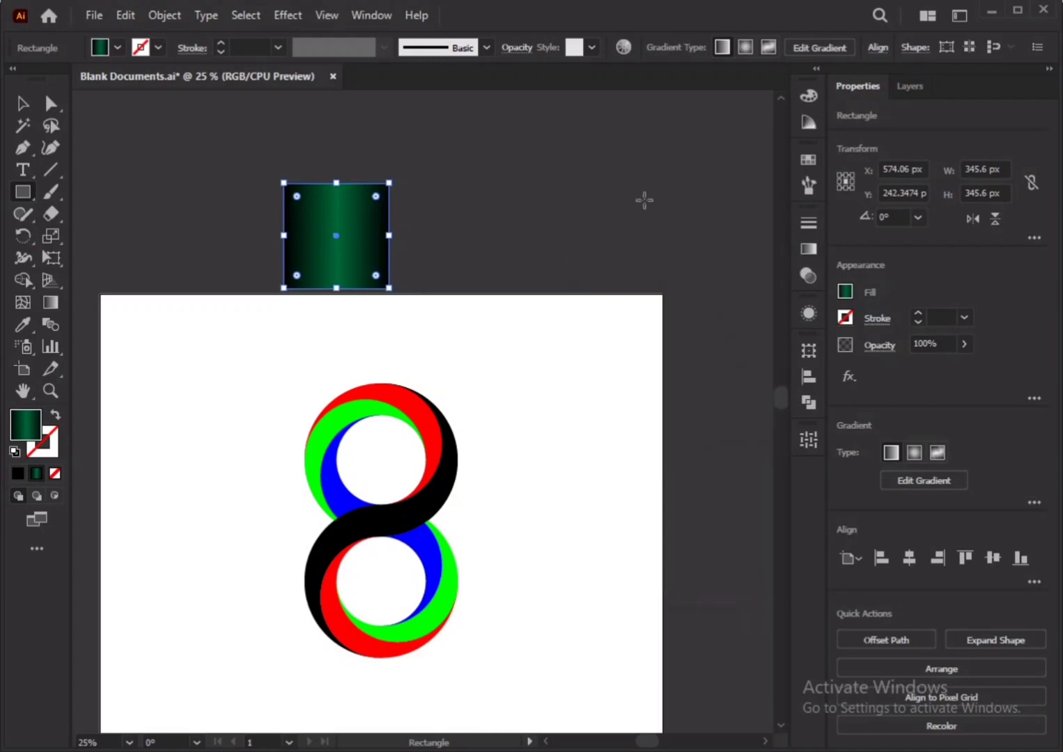
# Select the group containing the black band and apply the square's gradient to it with the Eyedropper
pyautogui.click(23, 105)
pyautogui.click(255, 357)
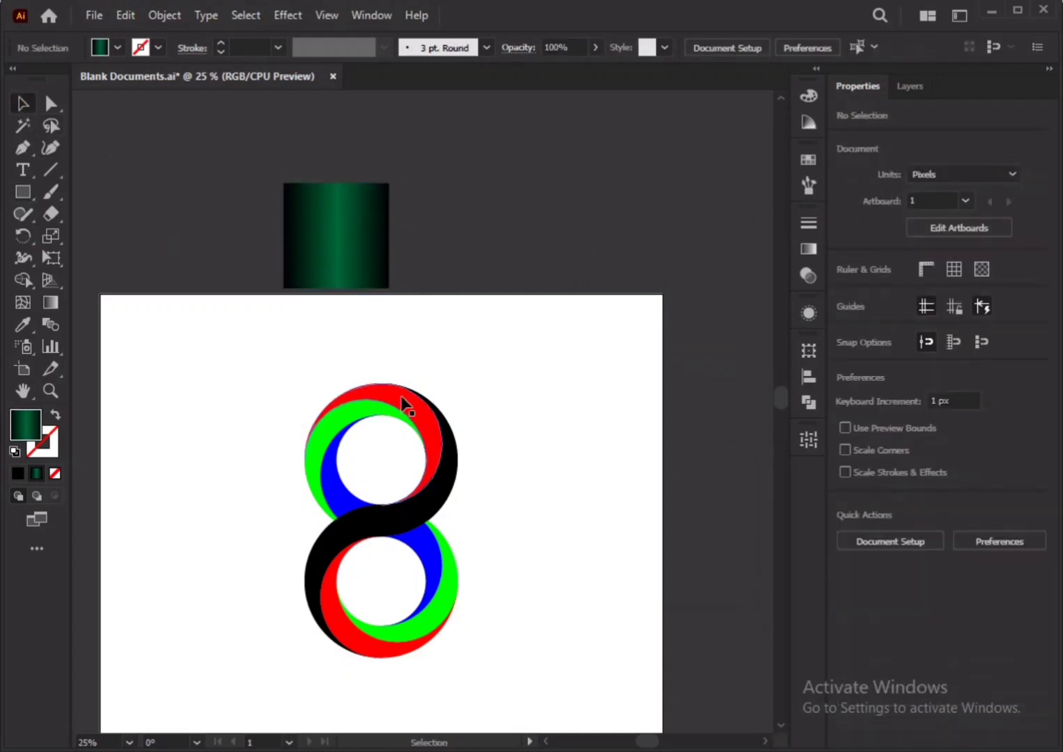
pyautogui.click(454, 481)
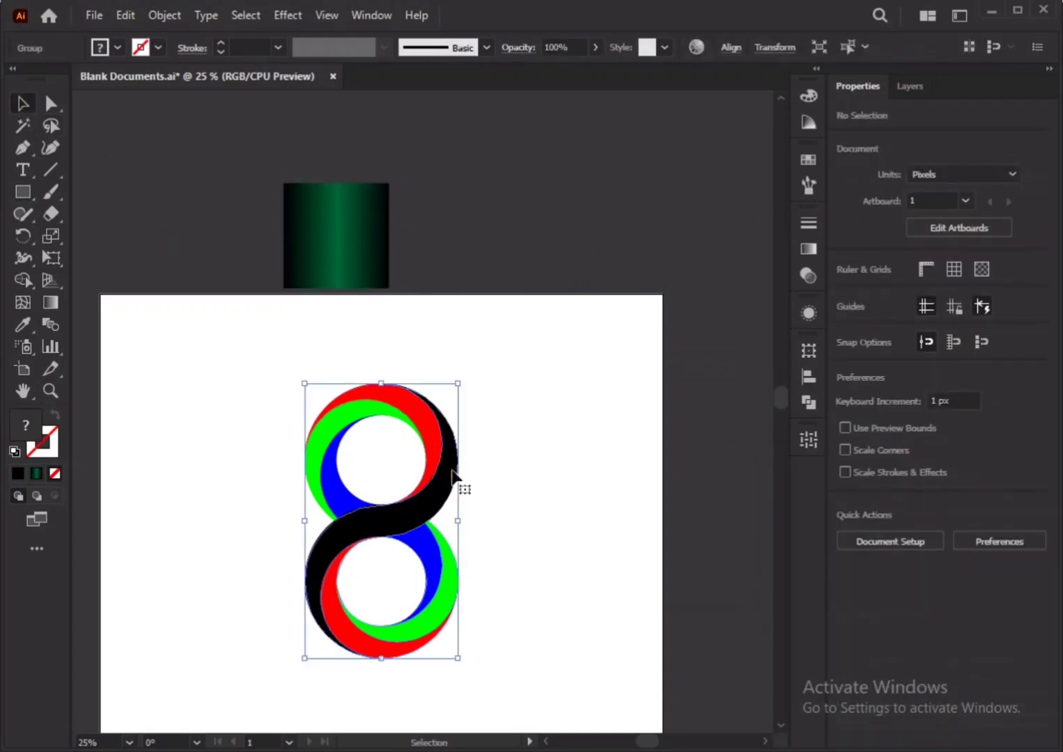
pyautogui.click(16, 331)
pyautogui.click(337, 242)
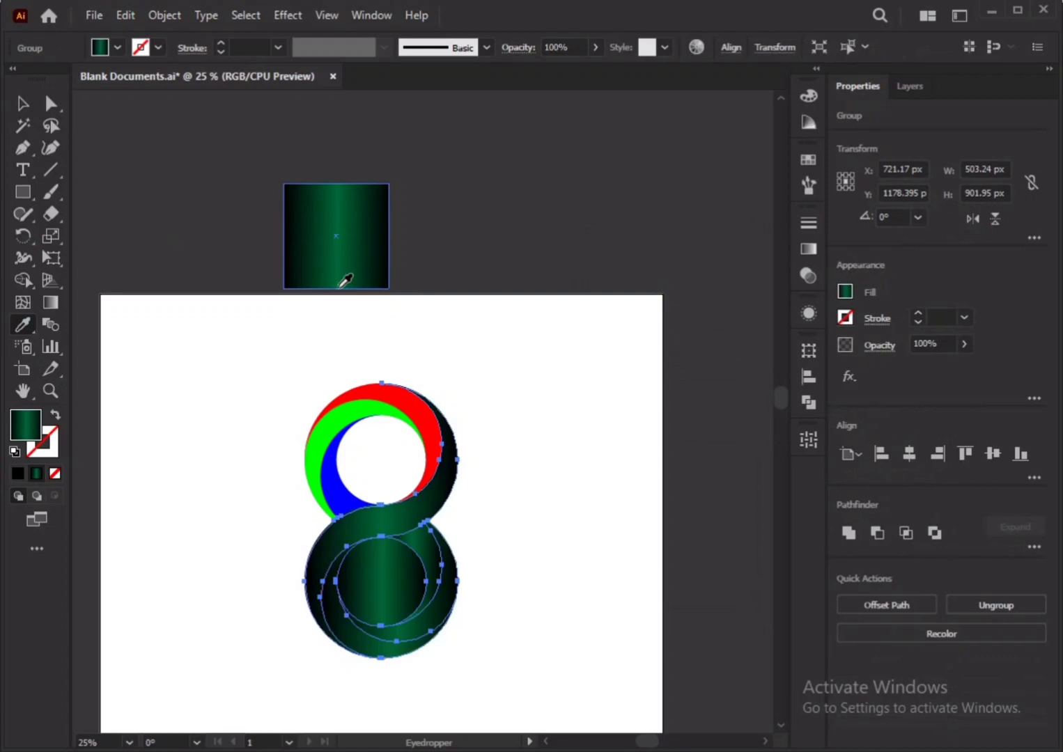
# Apply the same black-green gradient to the red, green and blue crescents of the upper ring with the Eyedropper
pyautogui.click(382, 386)
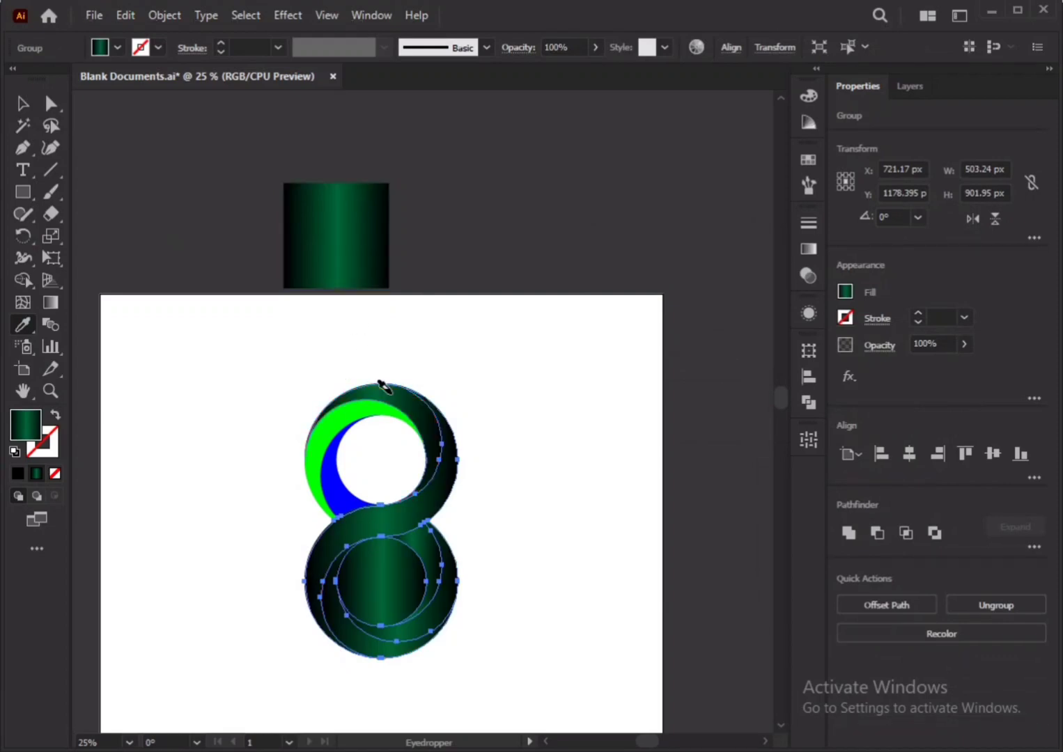
pyautogui.click(351, 408)
pyautogui.click(323, 471)
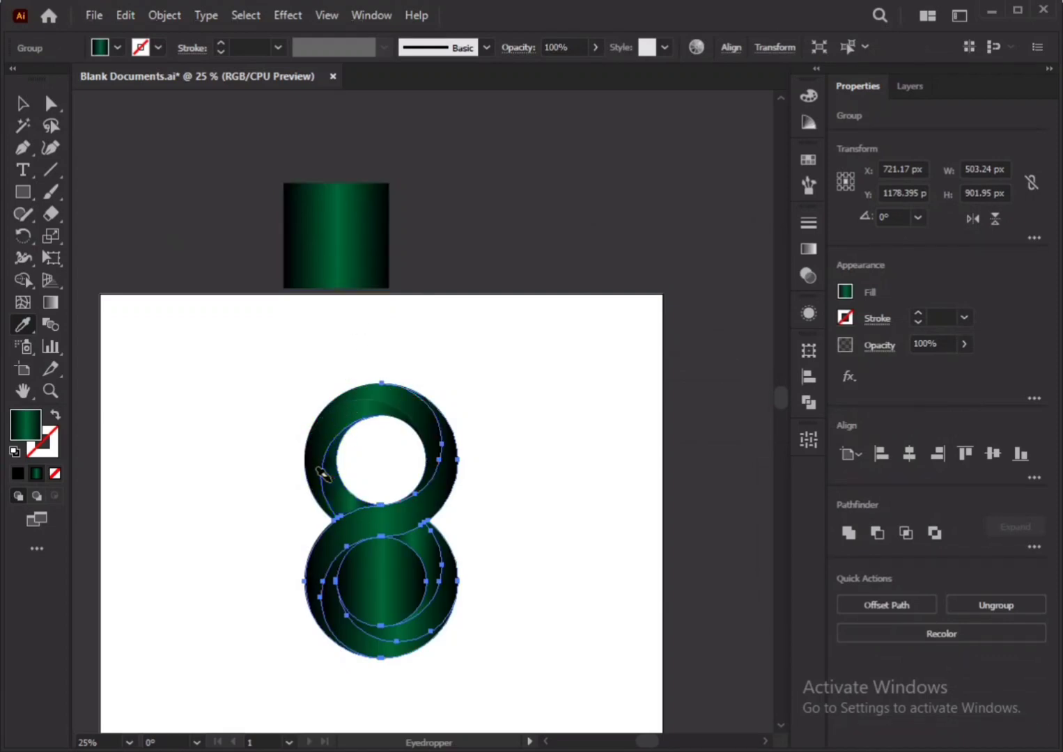
# Delete the gradient sample square above the artboard
pyautogui.click(23, 104)
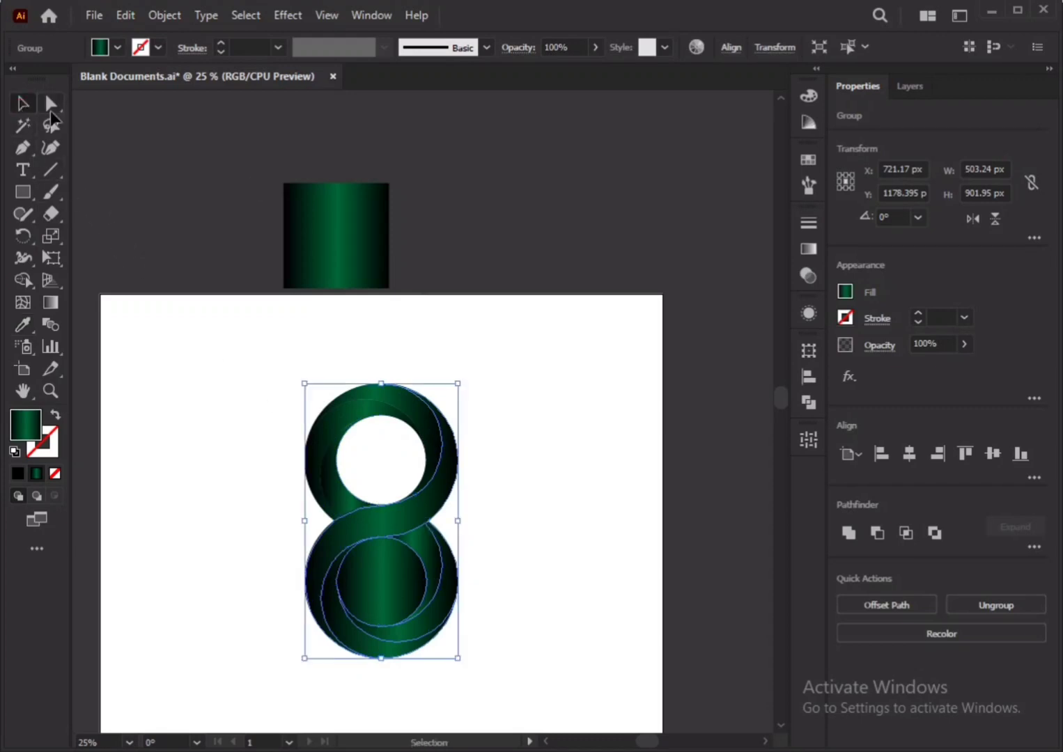
pyautogui.click(457, 256)
pyautogui.moveTo(190, 179); pyautogui.dragTo(483, 243)
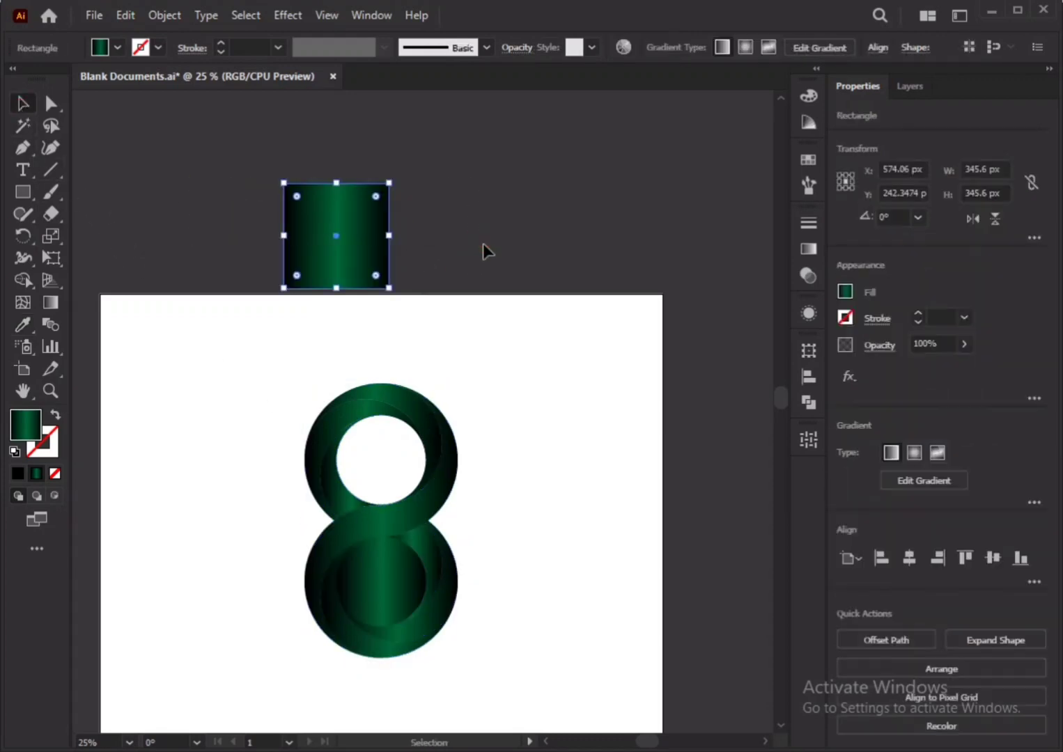
pyautogui.press('Delete')
# Select the whole figure eight, remove the filled disc inside its lower ring with Shape Builder, and deselect the artwork
pyautogui.scroll(-2, 482, 243)
pyautogui.moveTo(254, 268); pyautogui.dragTo(521, 582)
pyautogui.click(23, 280)
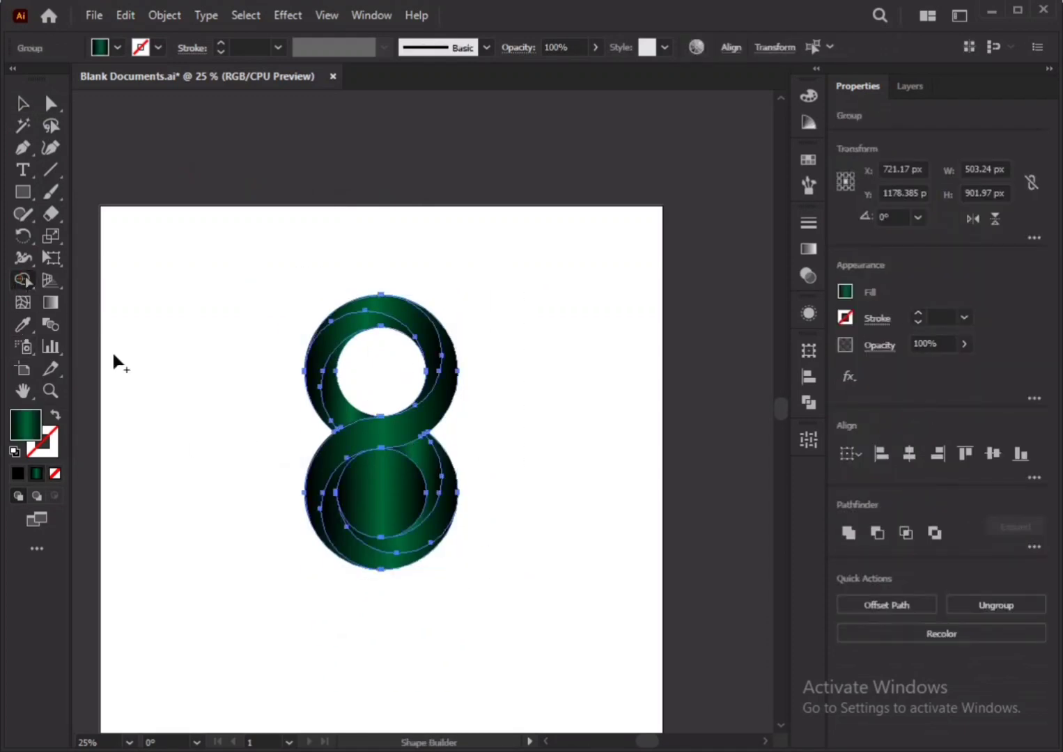
pyautogui.keyDown('alt'); pyautogui.click(379, 480); pyautogui.keyUp('alt')
pyautogui.click(18, 99)
pyautogui.click(356, 349)
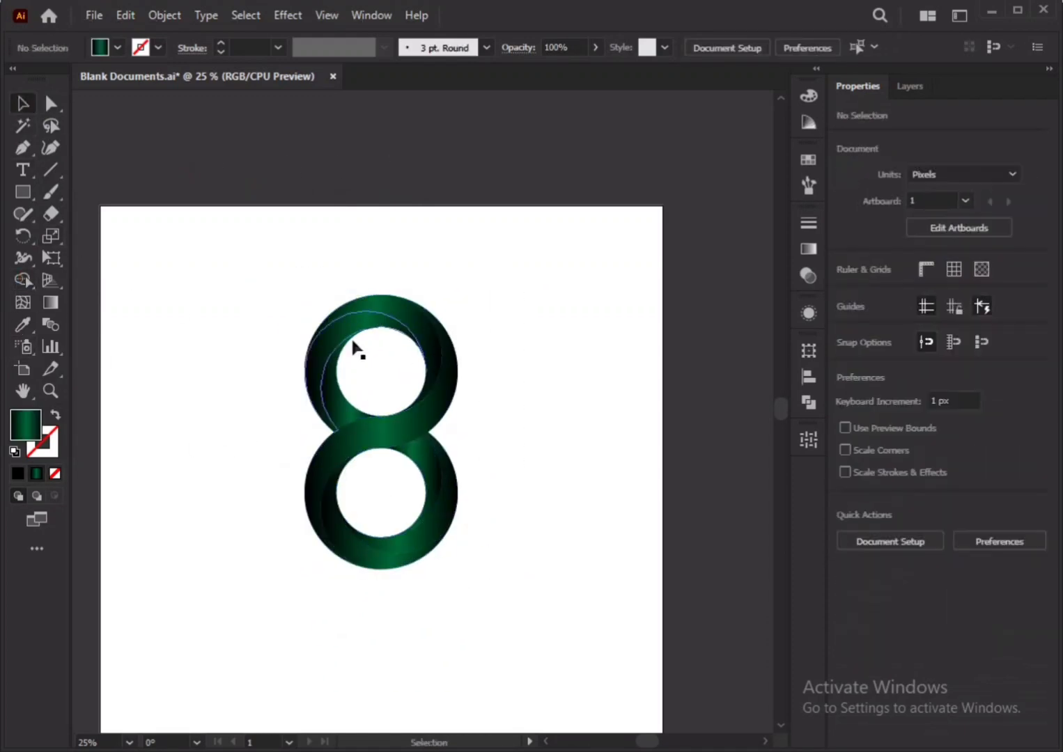
# Show the finished figure-eight logo in Presentation Mode and examine its bands and gradient shading up close
pyautogui.scroll(-2, 475, 382)
pyautogui.hscroll(-2, 251, 421)
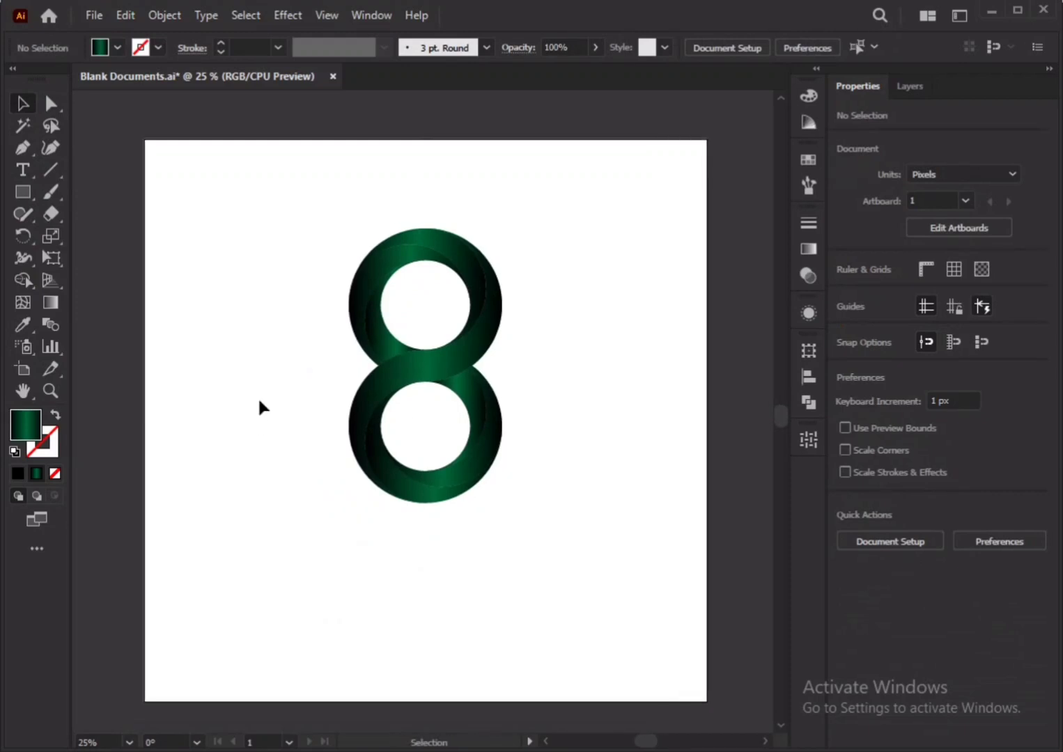
pyautogui.keyDown('alt'); pyautogui.scroll(1, 246, 392); pyautogui.keyUp('alt')
pyautogui.scroll(1, 494, 316)
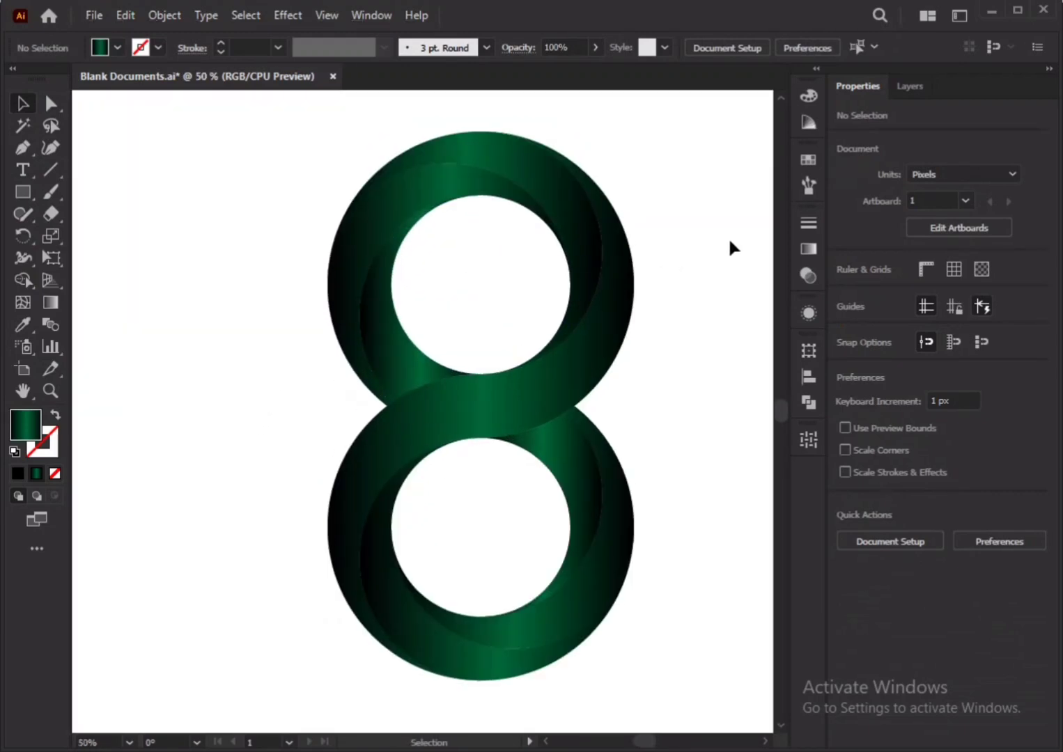
pyautogui.click(327, 15)
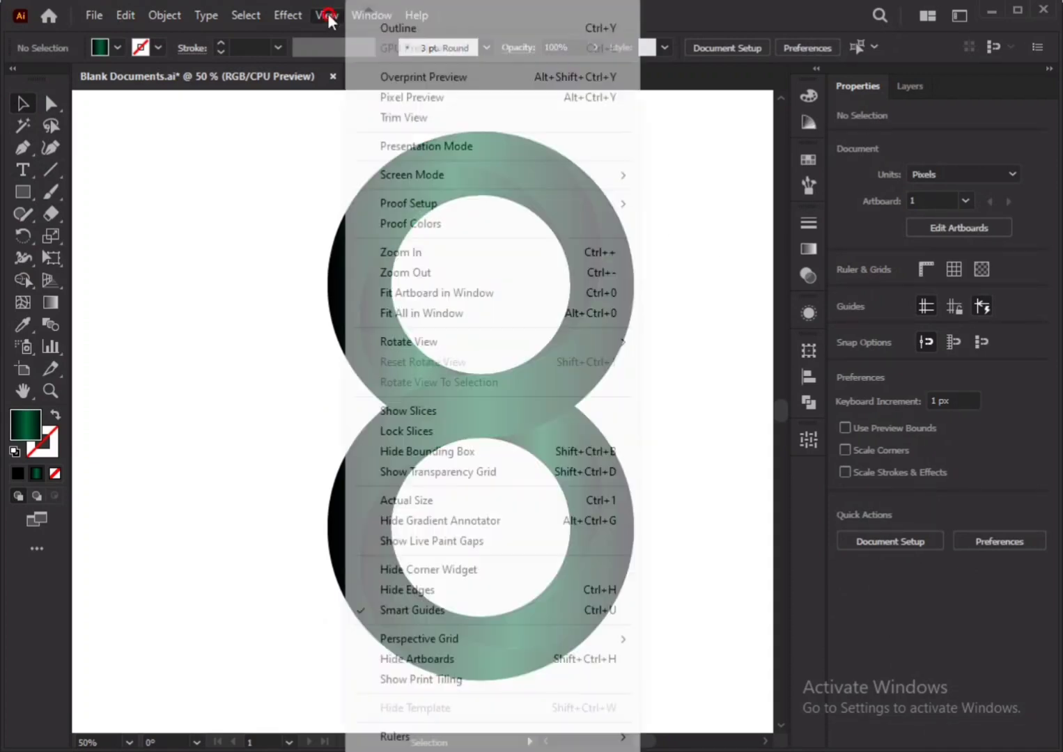
pyautogui.click(394, 146)
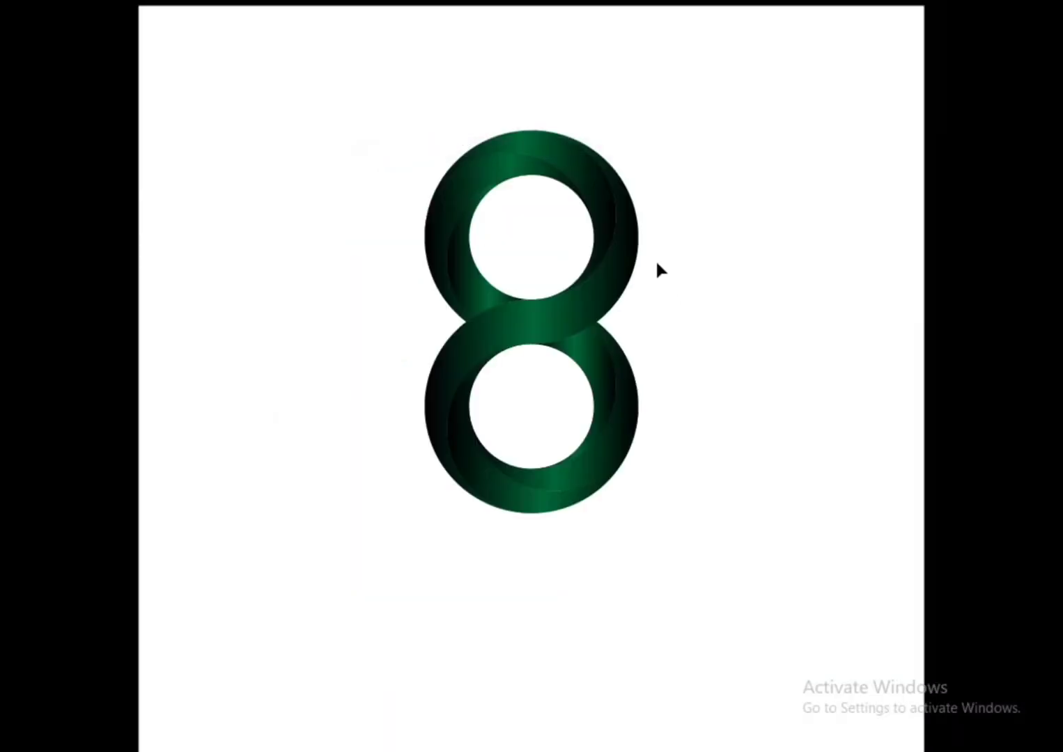
pyautogui.scroll(2, 542, 320)
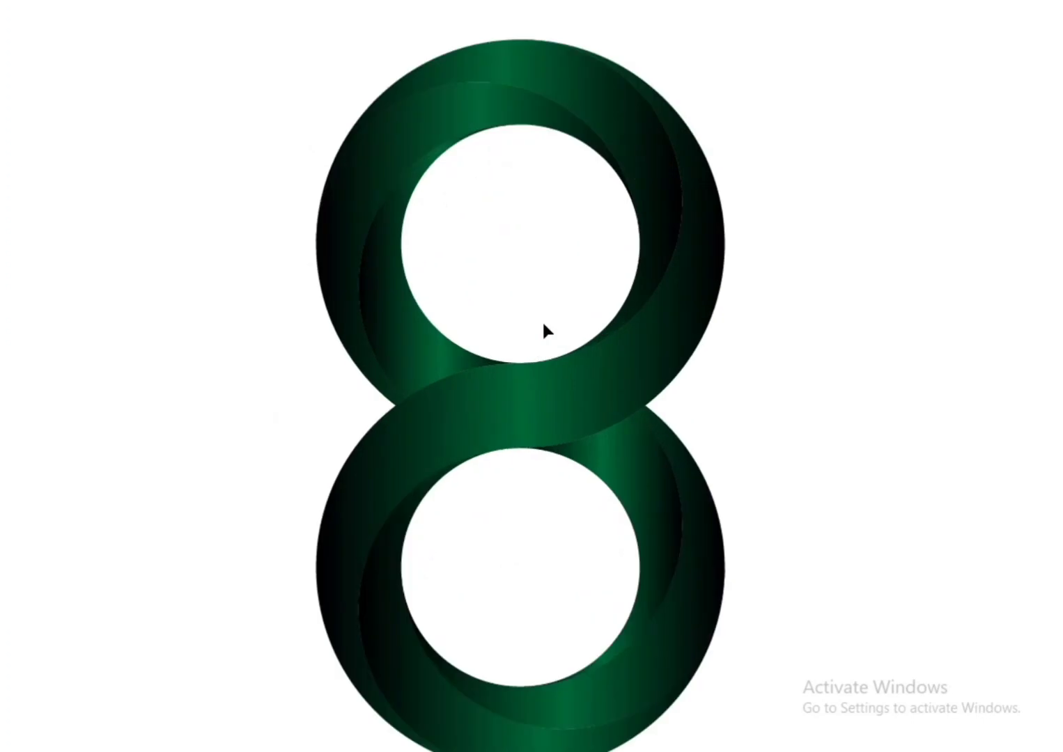
pyautogui.scroll(-3, 543, 324)
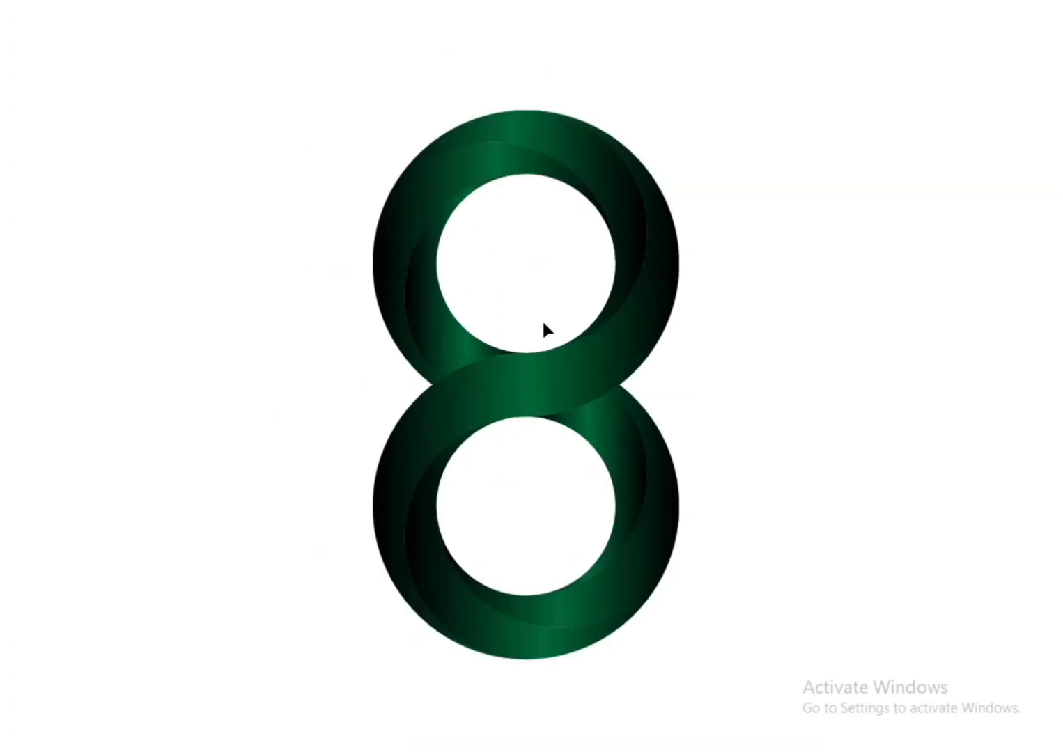